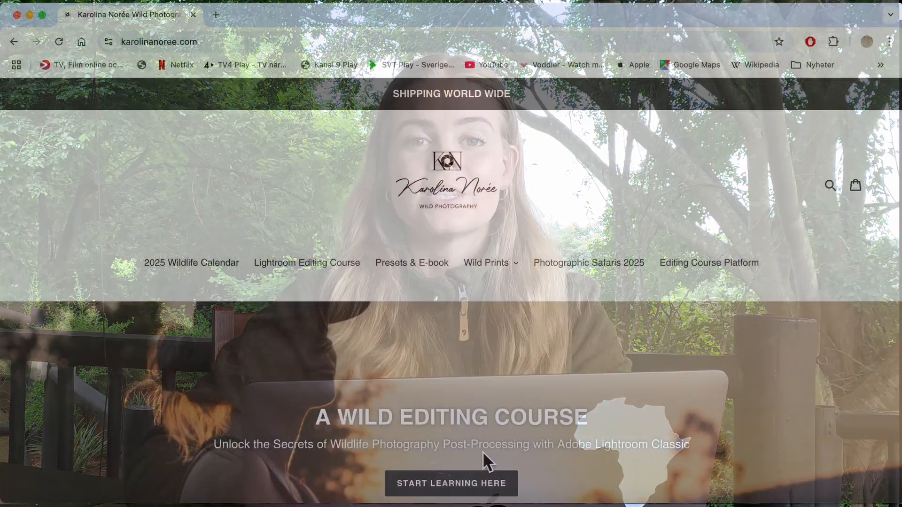
# - Open the Wild Editing Course page and look through the course's lesson outline down to the advanced editing techniques
pyautogui.scroll(-4, 480, 447)
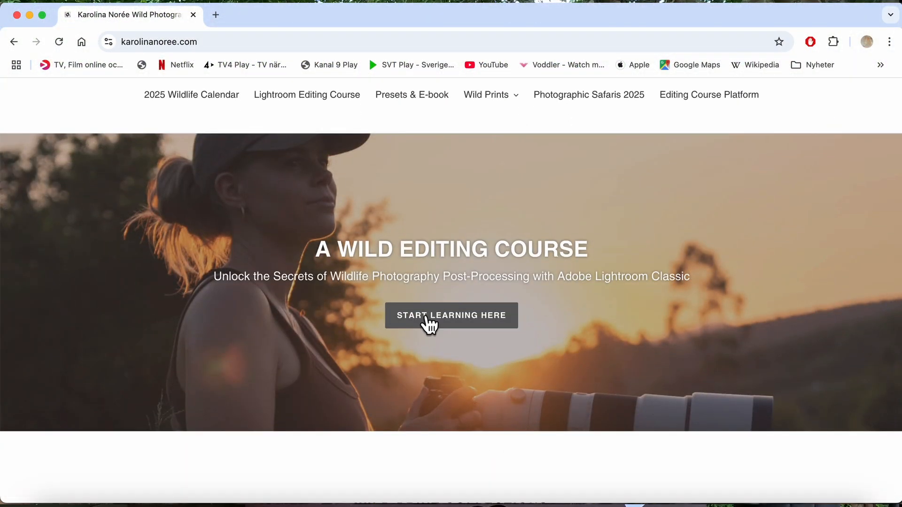
pyautogui.click(426, 320)
pyautogui.scroll(-3, 175, 317)
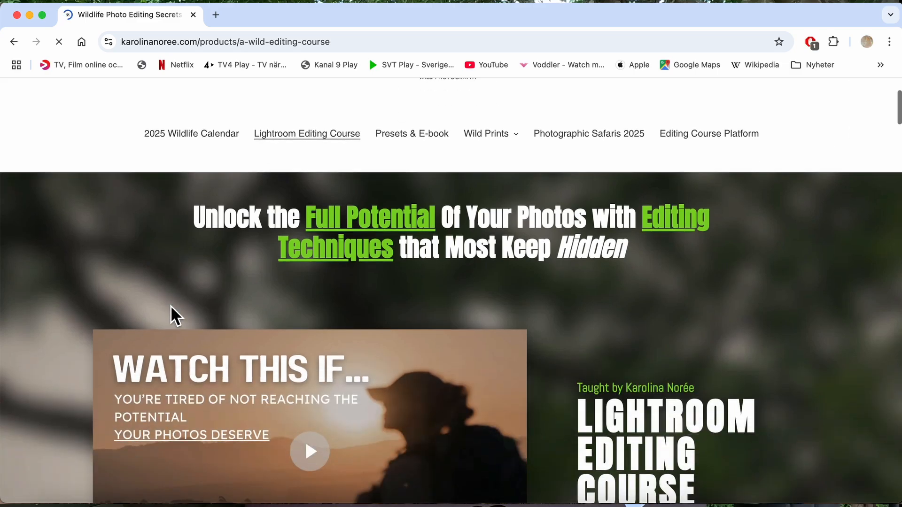
pyautogui.scroll(-4, 44, 320)
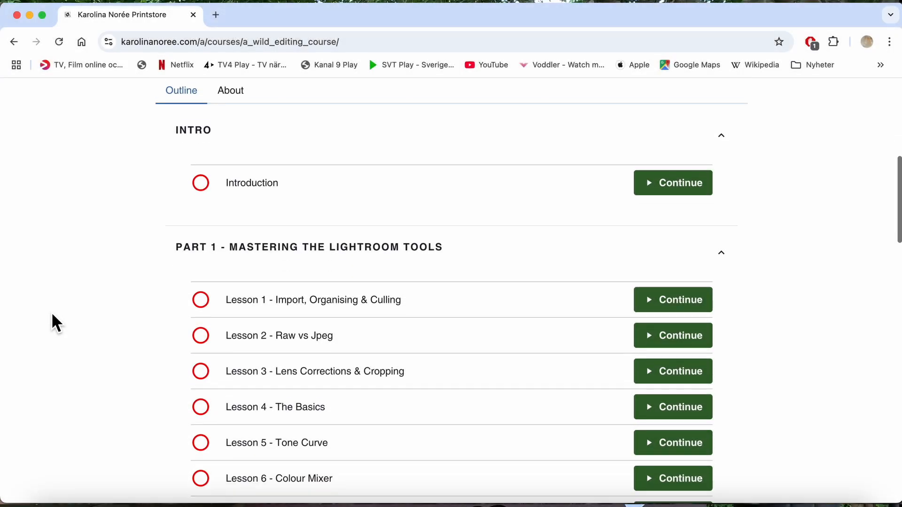
pyautogui.scroll(-2, 51, 312)
pyautogui.scroll(-5, 52, 314)
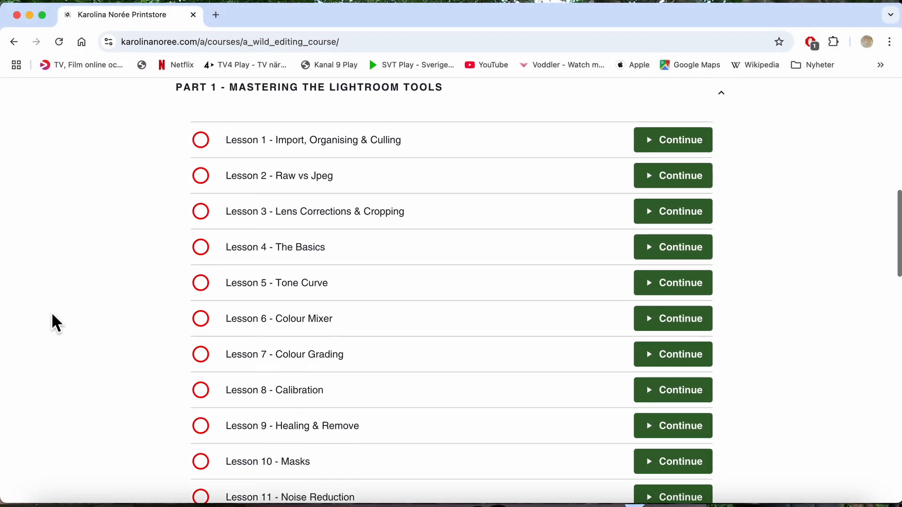
pyautogui.scroll(-10, 51, 314)
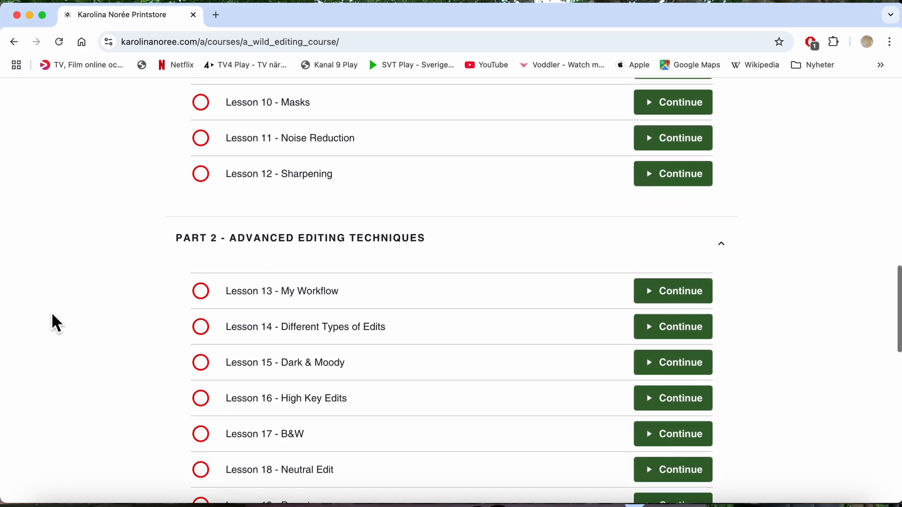
pyautogui.scroll(-4, 52, 312)
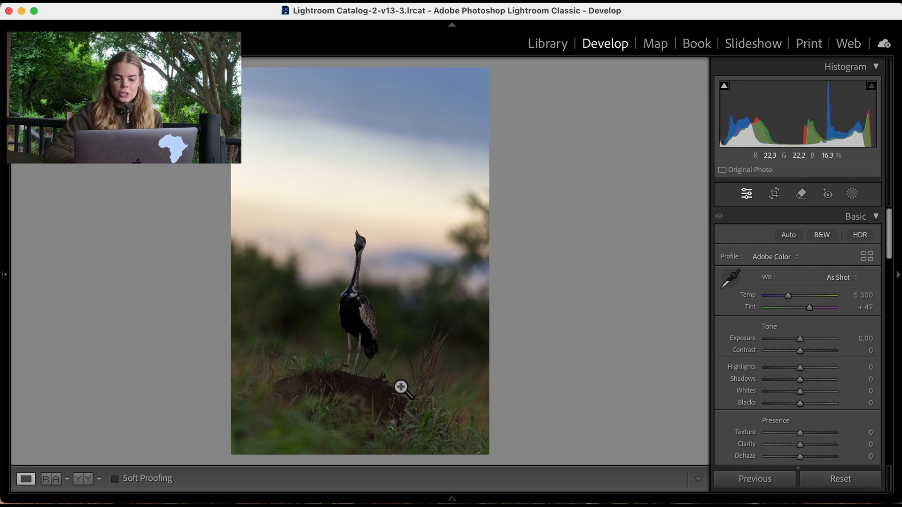
# - Rotate the bird photo's crop to an angle of −6.99 and trim the sky above the bird
pyautogui.click(774, 194)
pyautogui.moveTo(570, 304); pyautogui.dragTo(620, 243)
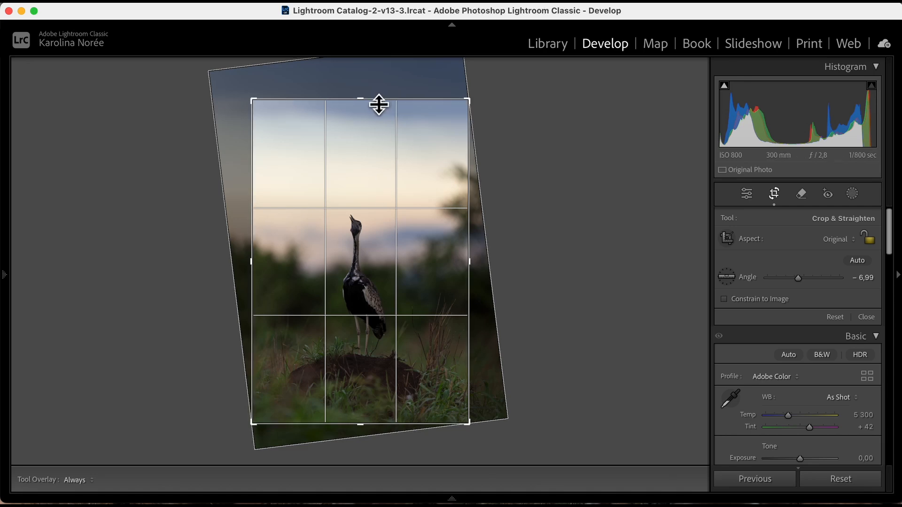
pyautogui.moveTo(378, 105); pyautogui.dragTo(376, 120)
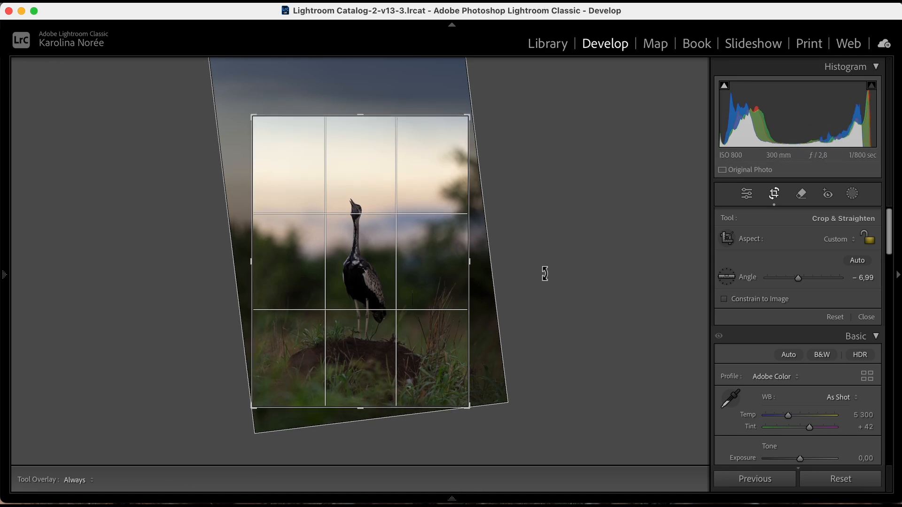
pyautogui.press('Return')
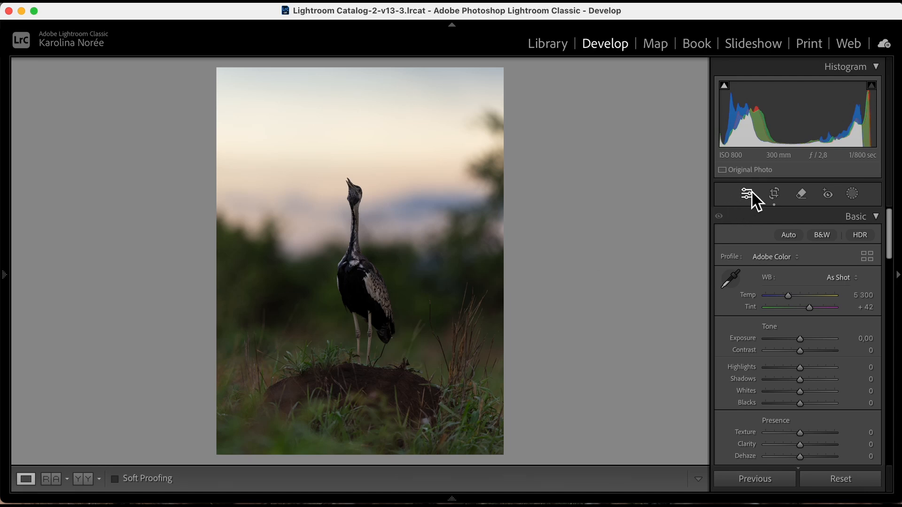
# - Reopen the photo's crop and set the straighten angle to −5.38
pyautogui.click(781, 193)
pyautogui.moveTo(660, 212)
pyautogui.mouseDown()
pyautogui.moveTo(659, 220)
pyautogui.moveTo(655, 214)
pyautogui.mouseUp()
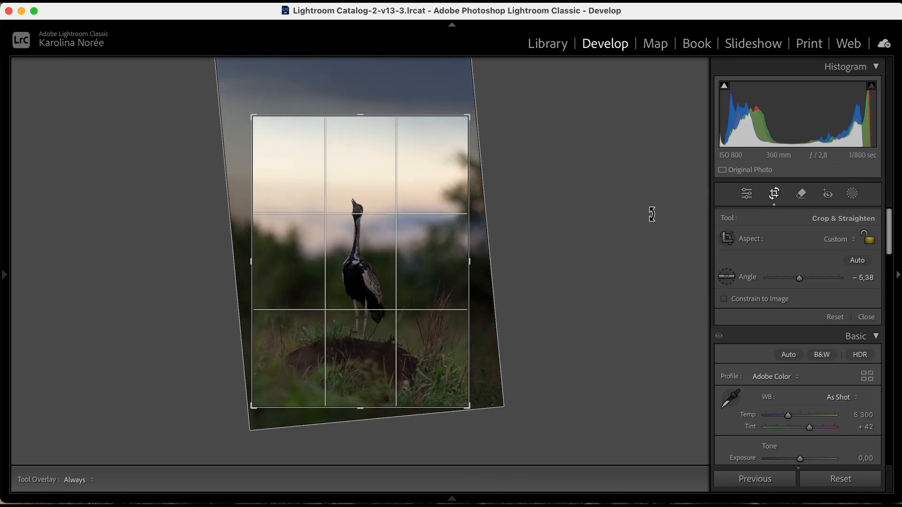
pyautogui.press('Return')
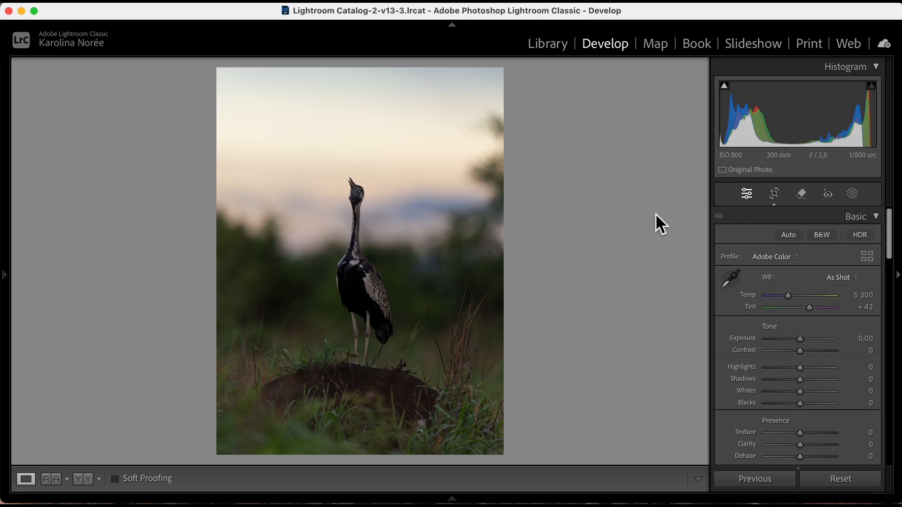
# - Reposition the bird within the crop frame and fine-tune the photo's rotation
pyautogui.click(774, 194)
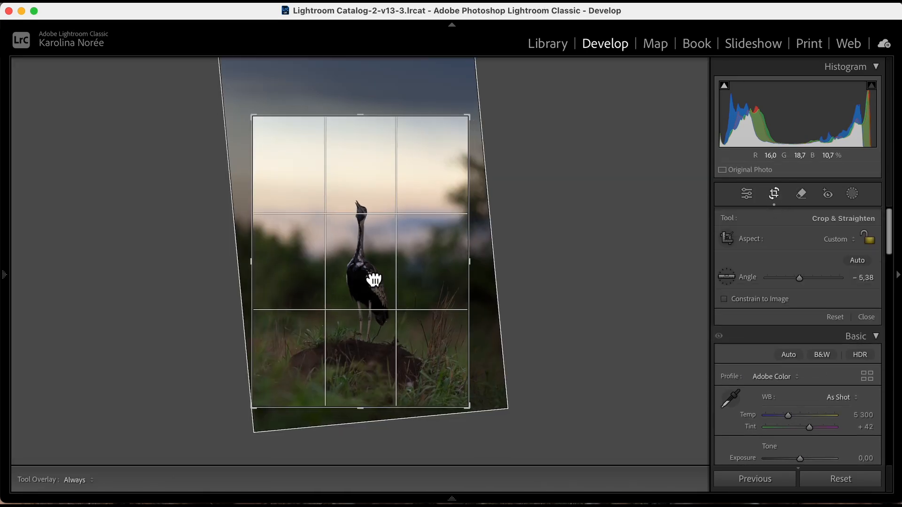
pyautogui.moveTo(515, 252); pyautogui.dragTo(571, 243)
pyautogui.press('Return')
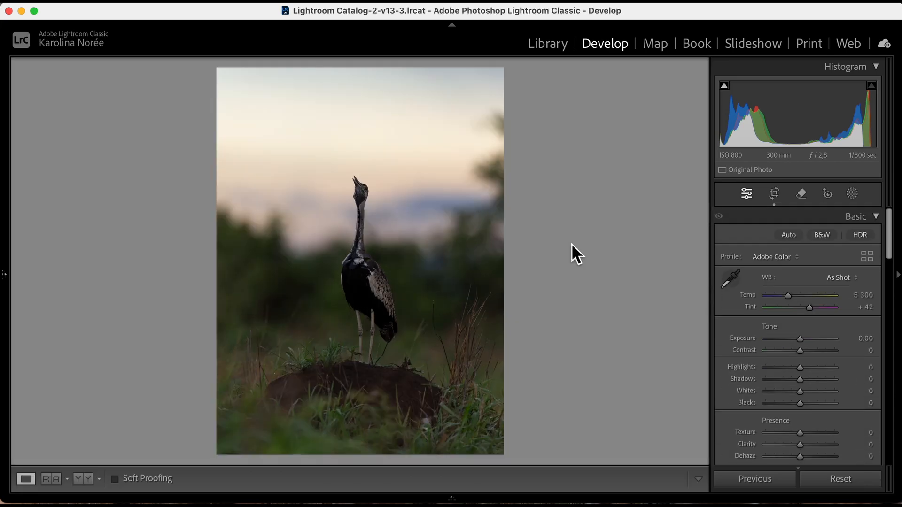
pyautogui.click(774, 193)
pyautogui.moveTo(573, 248); pyautogui.dragTo(570, 222)
pyautogui.press('Return')
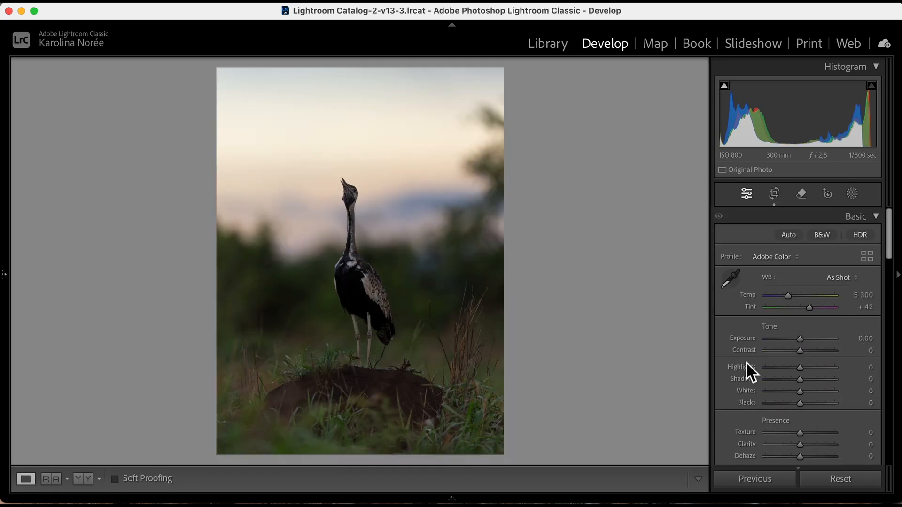
# - Apply Auto white balance, then fine-tune it to Temp 5517 and Tint +40
pyautogui.scroll(-2, 747, 364)
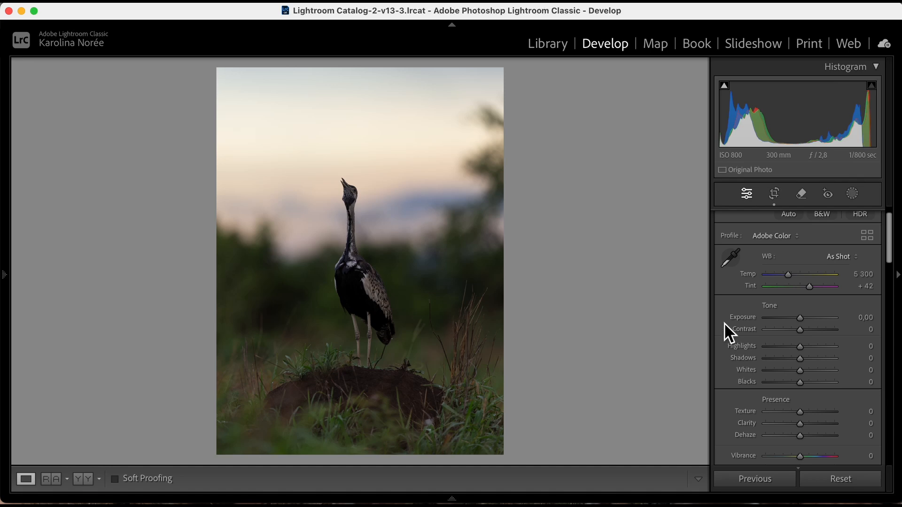
pyautogui.click(843, 258)
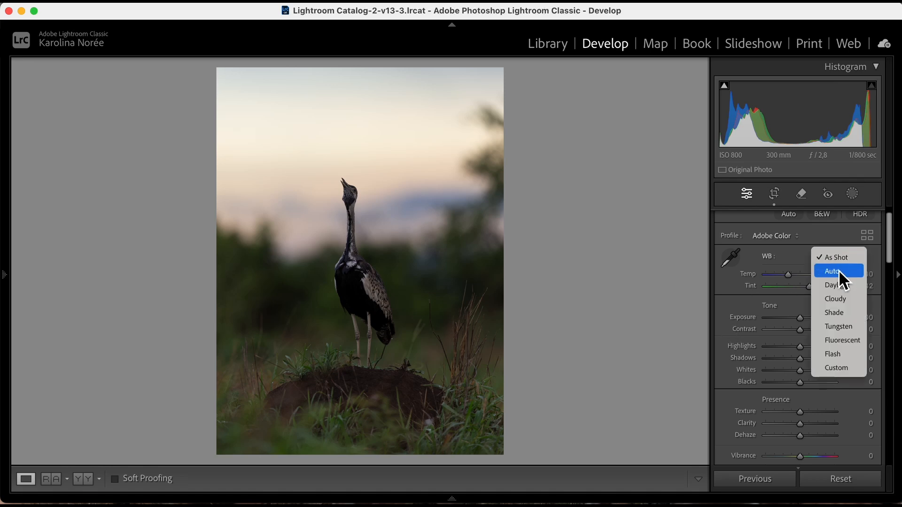
pyautogui.click(839, 271)
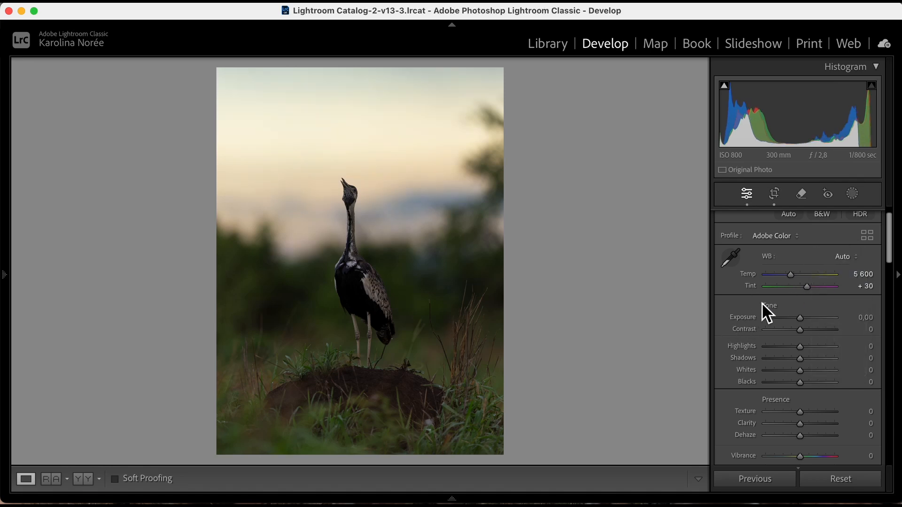
pyautogui.moveTo(811, 289); pyautogui.dragTo(811, 289)
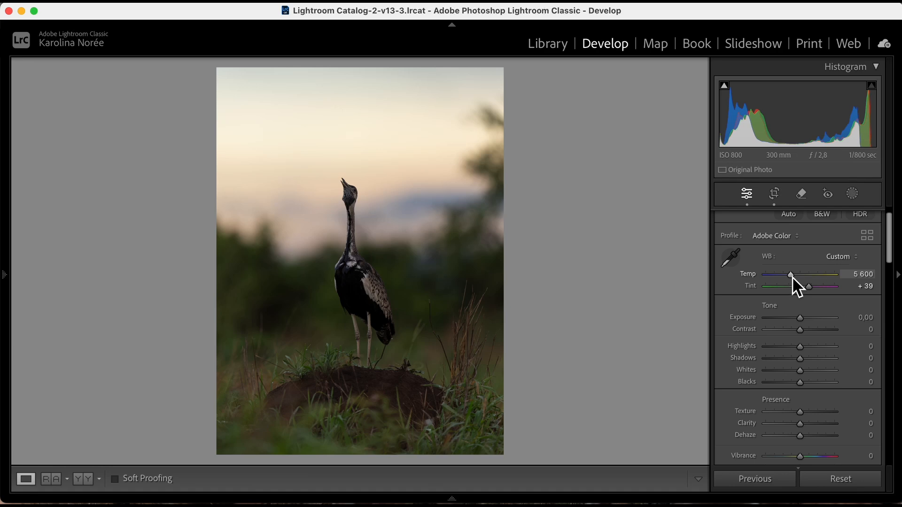
pyautogui.moveTo(792, 276); pyautogui.dragTo(791, 277)
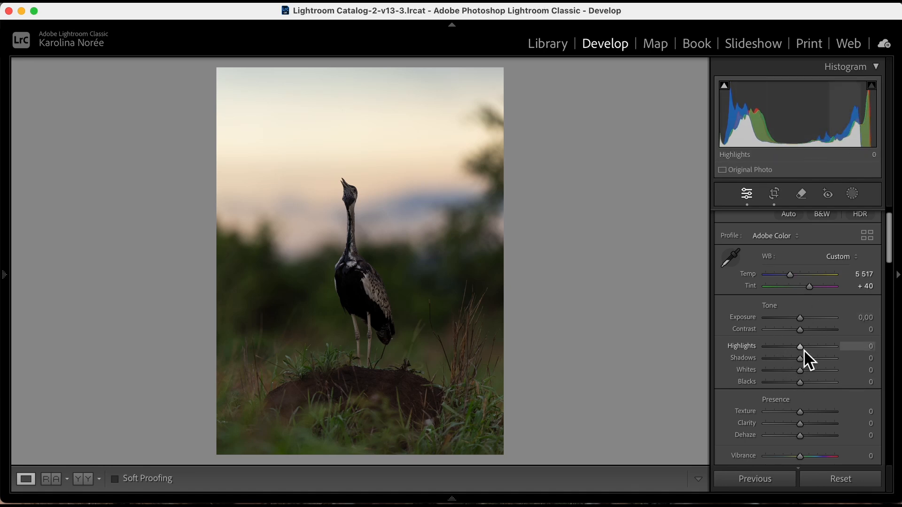
# - Set Highlights to −59, Shadows to +68 and Whites to +34, and lower Blacks slightly
pyautogui.moveTo(802, 347); pyautogui.dragTo(787, 349)
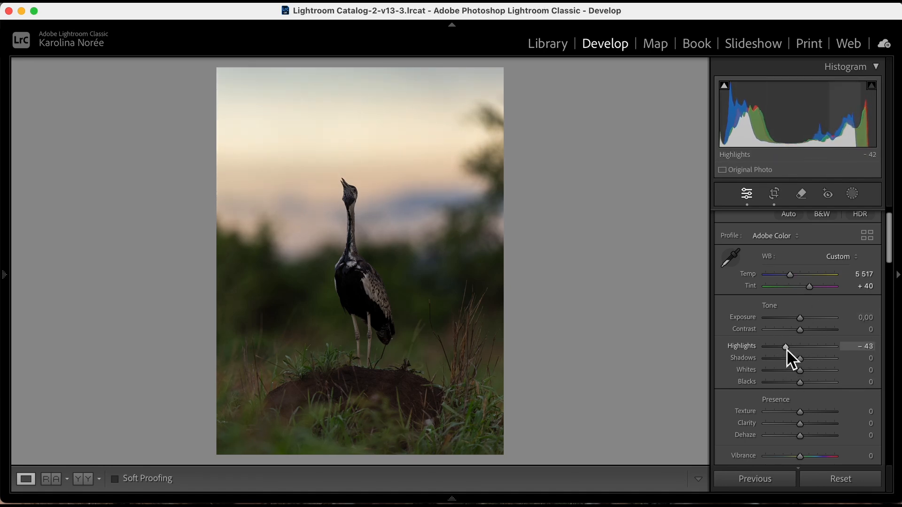
pyautogui.moveTo(787, 348); pyautogui.dragTo(824, 359)
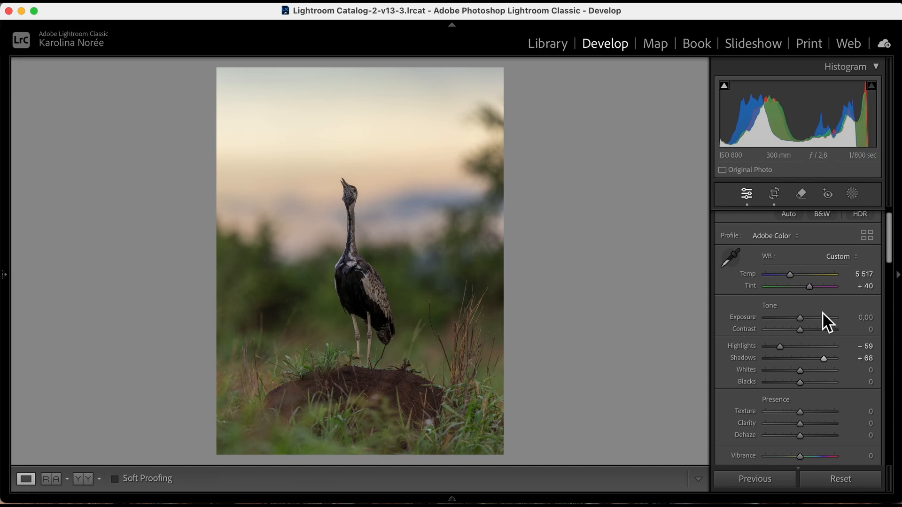
pyautogui.moveTo(801, 371); pyautogui.dragTo(813, 371)
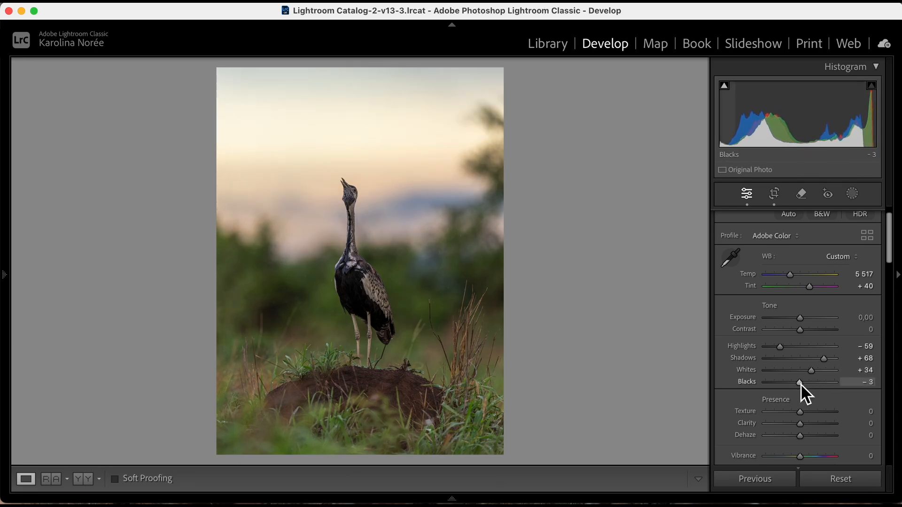
pyautogui.moveTo(799, 384); pyautogui.dragTo(798, 385)
# - Apply the Medium Contrast point curve, remove its lowest intermediate point and raise the shadow point to input 66, output 62
pyautogui.scroll(-6, 772, 378)
pyautogui.click(789, 429)
pyautogui.click(797, 443)
pyautogui.scroll(1, 766, 421)
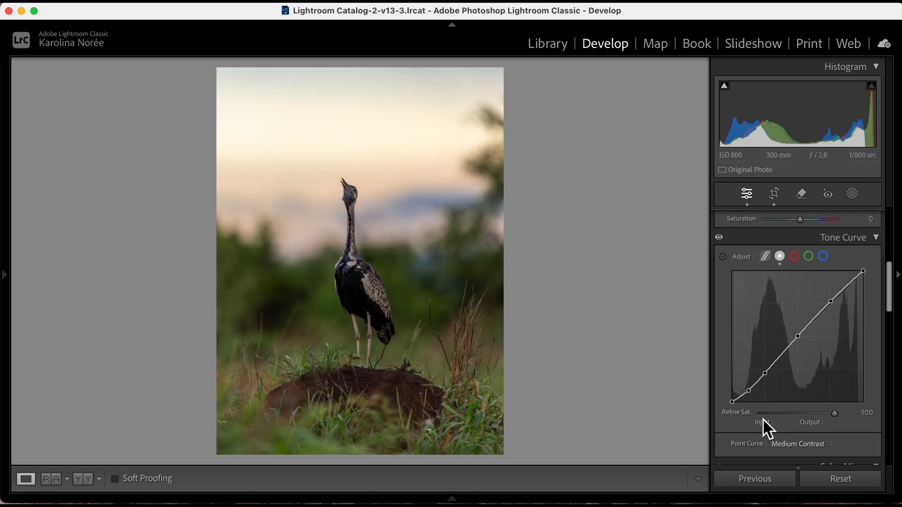
pyautogui.doubleClick(748, 392)
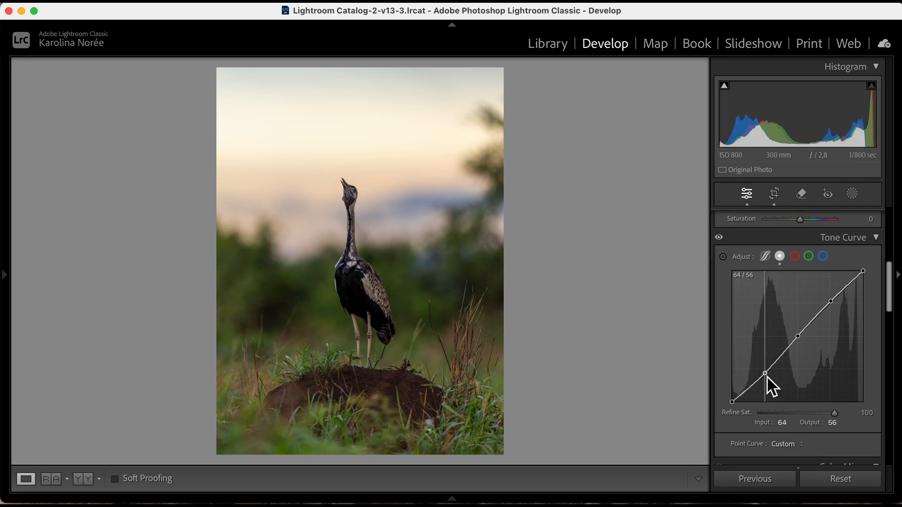
pyautogui.moveTo(767, 375); pyautogui.dragTo(768, 372)
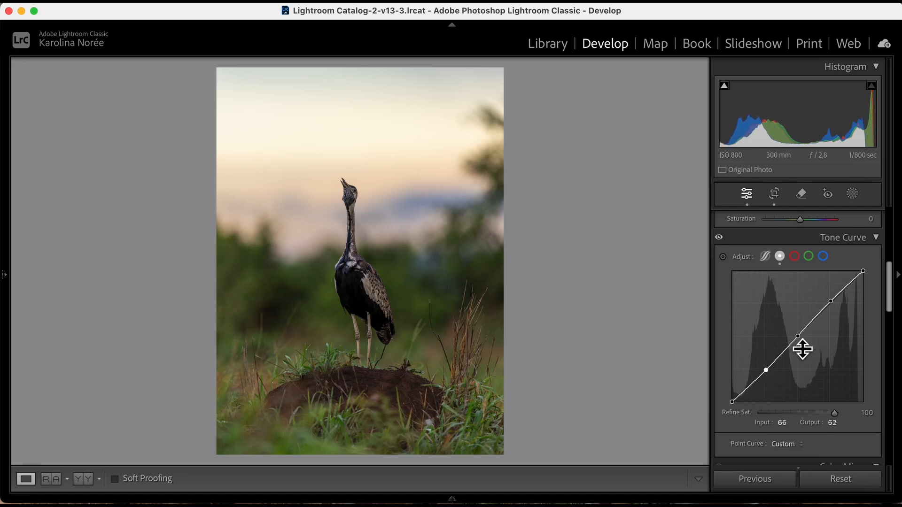
# - Adjust the saturation of individual colours in the HSL Color Mixer, starting with Orange
pyautogui.scroll(-5, 780, 290)
pyautogui.click(781, 289)
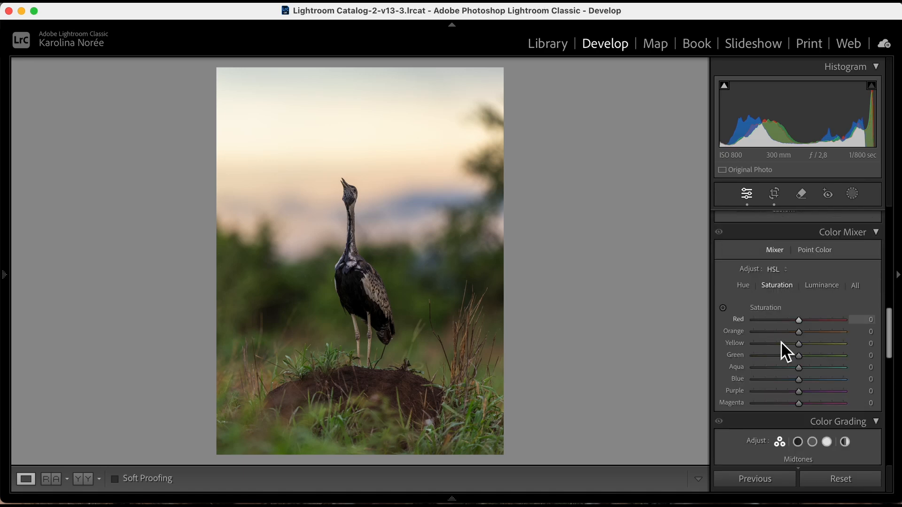
pyautogui.moveTo(799, 333); pyautogui.dragTo(845, 381)
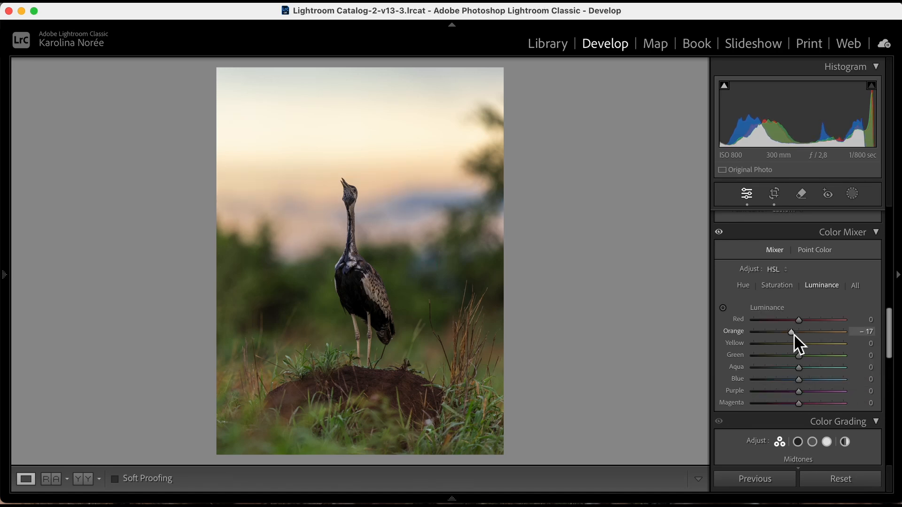
# - Set the Color Mixer luminance to Orange −16, Yellow −15 and Green +18, and undo the trial changes to Aqua and Blue
pyautogui.moveTo(791, 334); pyautogui.dragTo(810, 381)
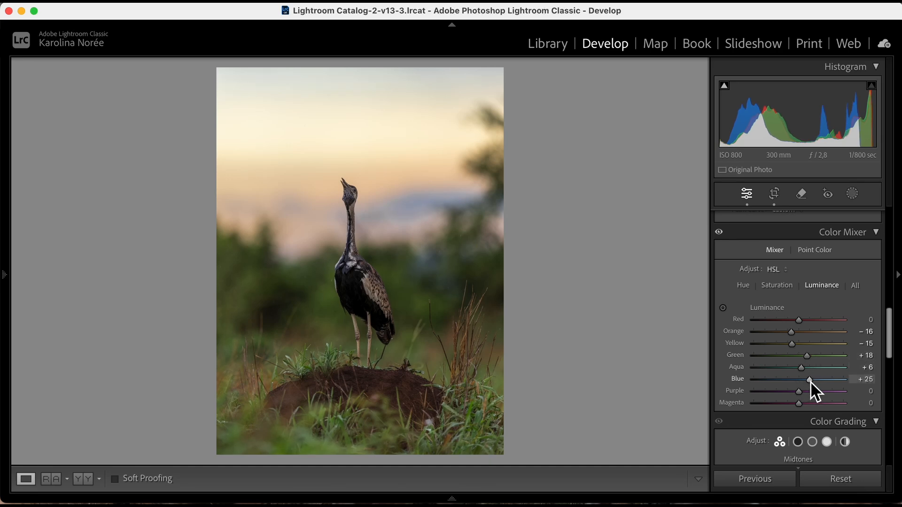
pyautogui.press('super+z')
pyautogui.press('super+z')
pyautogui.click(719, 232)
pyautogui.click(719, 232)
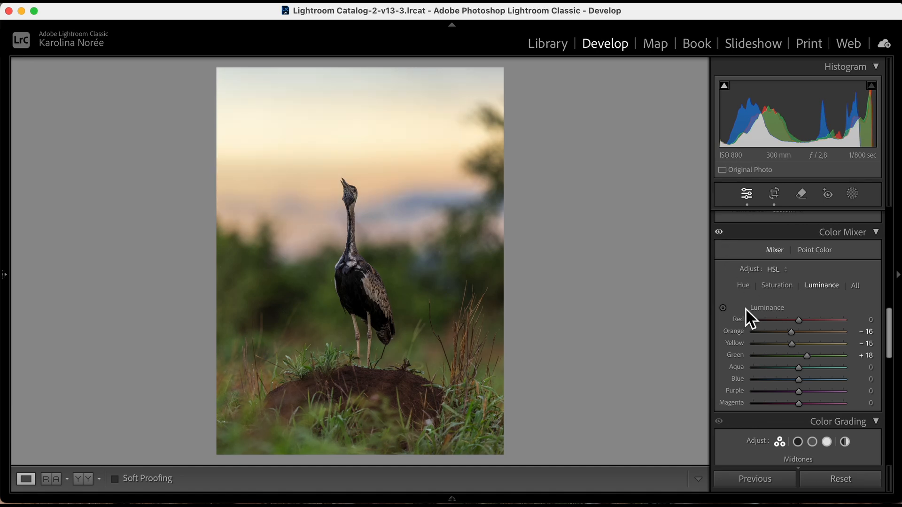
# - Set the Blue Primary saturation to +36 in Calibration and compare the photo with and without the calibration
pyautogui.scroll(-5, 746, 308)
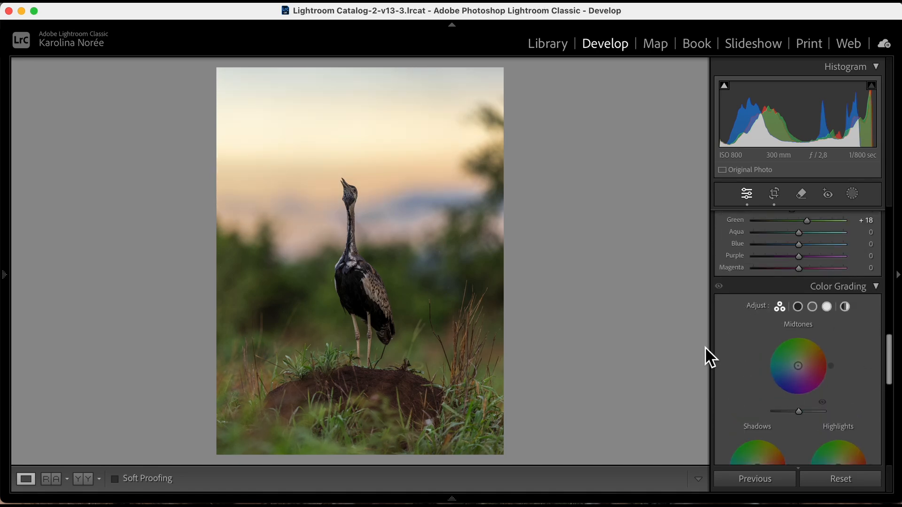
pyautogui.scroll(-8, 743, 342)
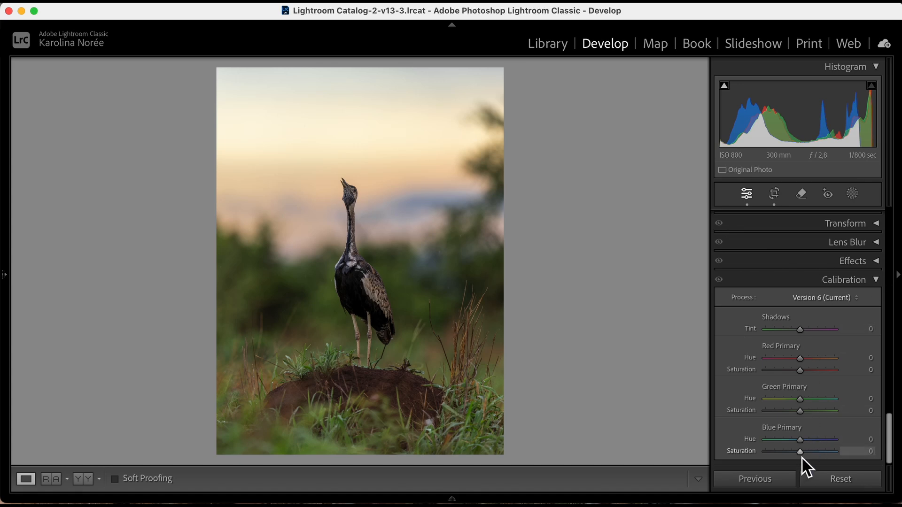
pyautogui.moveTo(802, 457); pyautogui.dragTo(812, 452)
pyautogui.click(719, 279)
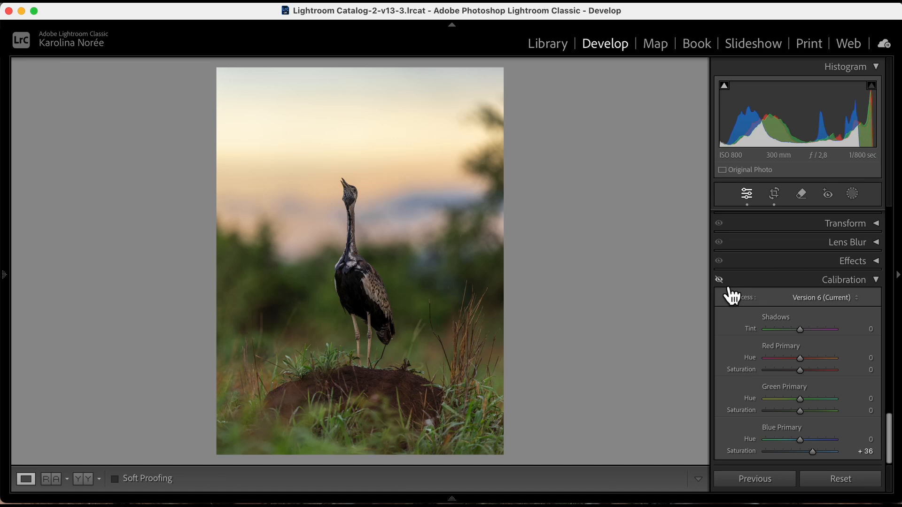
pyautogui.click(719, 280)
pyautogui.click(719, 280)
# - Examine the blue clouds behind the bird at close range
pyautogui.scroll(10, 789, 398)
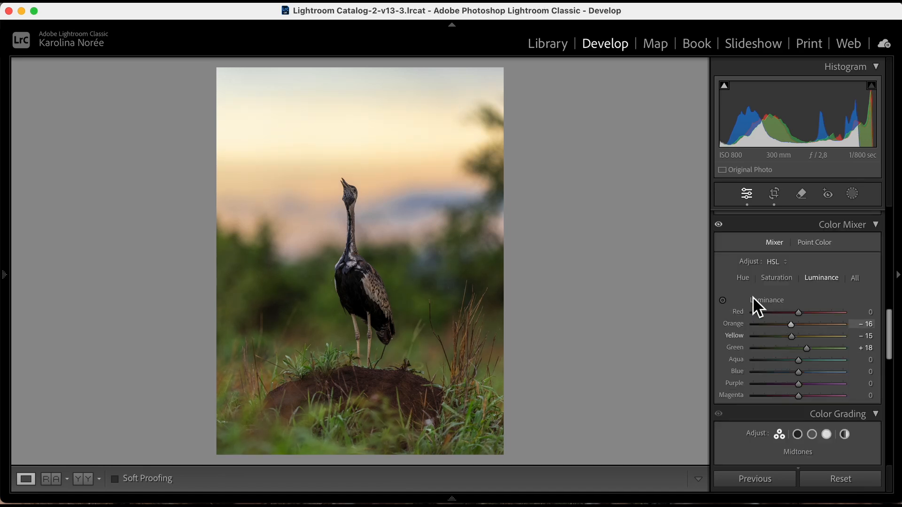
pyautogui.click(432, 206)
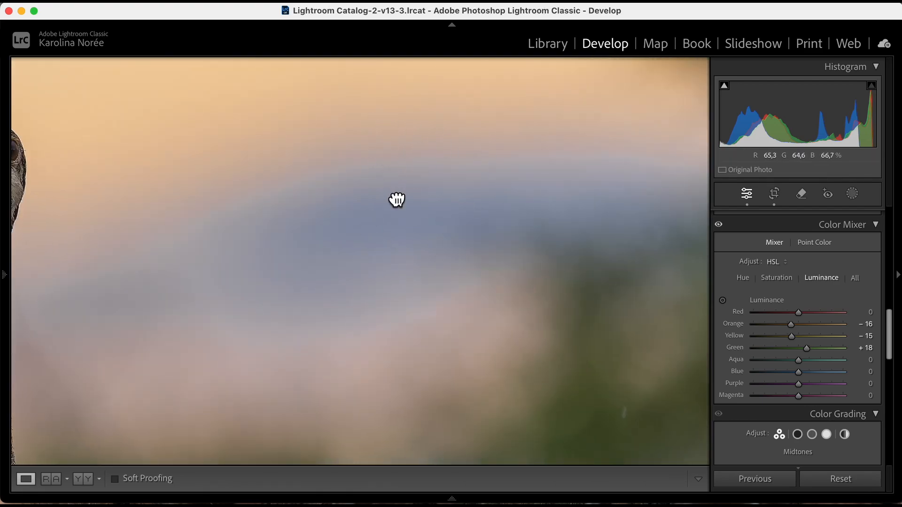
pyautogui.moveTo(396, 199); pyautogui.dragTo(397, 241)
pyautogui.click(426, 209)
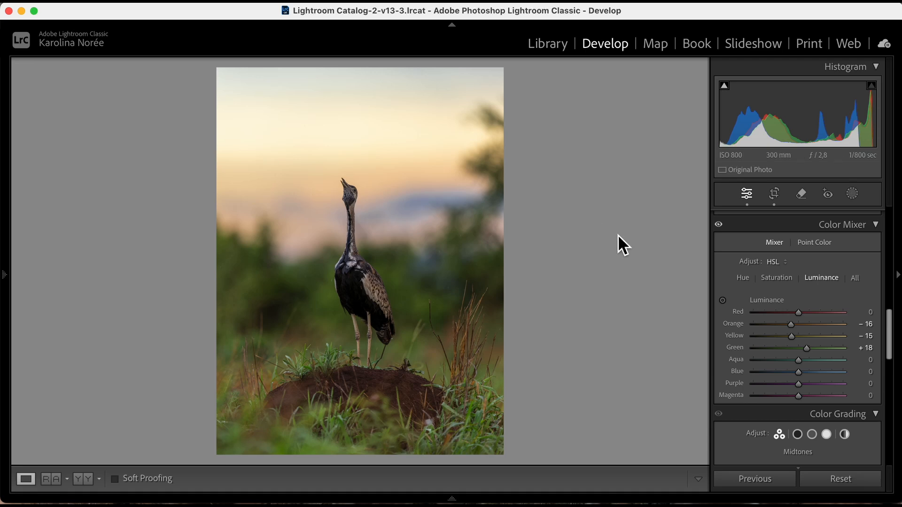
# - Compare the photo without the Color Mixer, set saturation to Aqua −3, Blue −2, Purple 0 and Magenta 0, and undo the trial Orange change
pyautogui.click(718, 225)
pyautogui.click(719, 224)
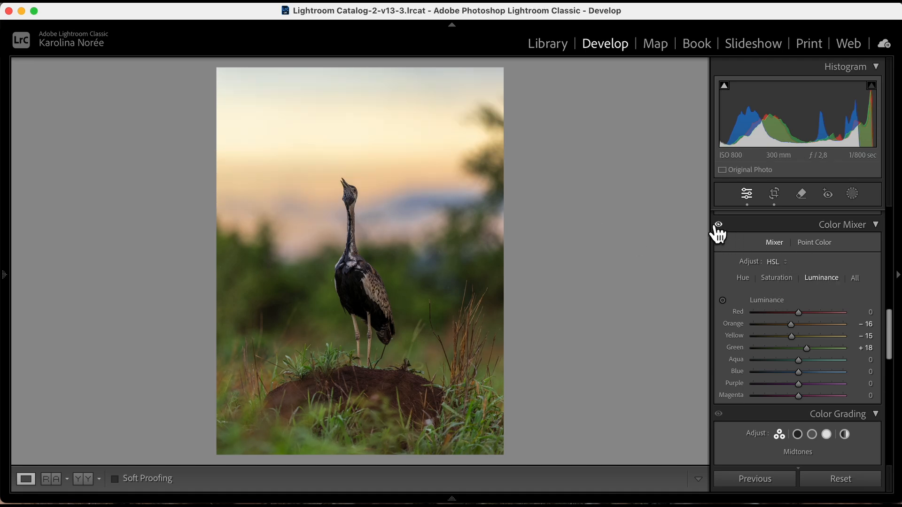
pyautogui.click(781, 280)
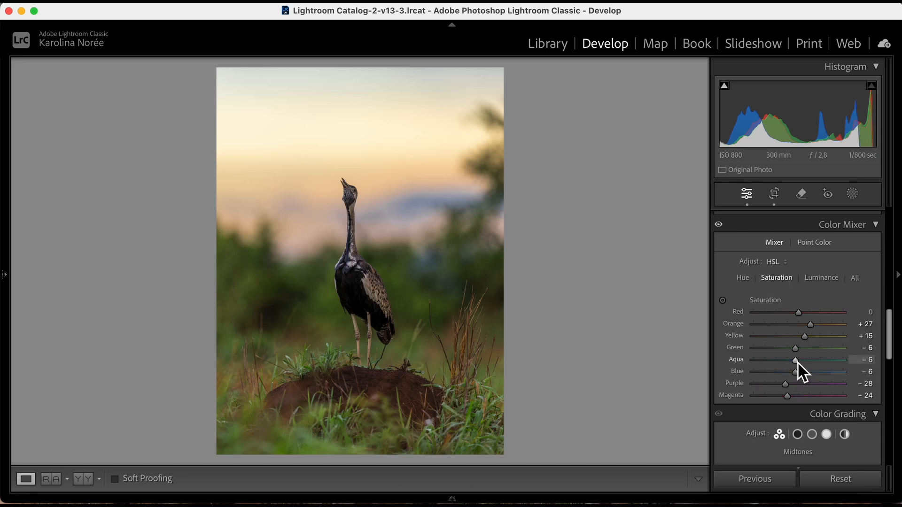
pyautogui.moveTo(795, 360)
pyautogui.mouseDown()
pyautogui.moveTo(832, 360)
pyautogui.moveTo(799, 364)
pyautogui.moveTo(833, 374)
pyautogui.moveTo(800, 377)
pyautogui.mouseUp()
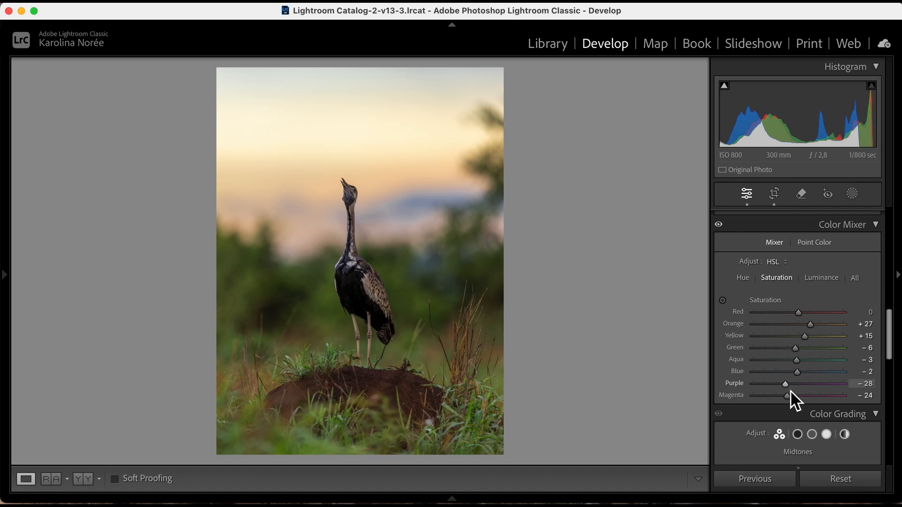
pyautogui.doubleClick(788, 385)
pyautogui.doubleClick(789, 396)
pyautogui.scroll(-3, 821, 324)
pyautogui.press('super+z')
pyautogui.press('super+z')
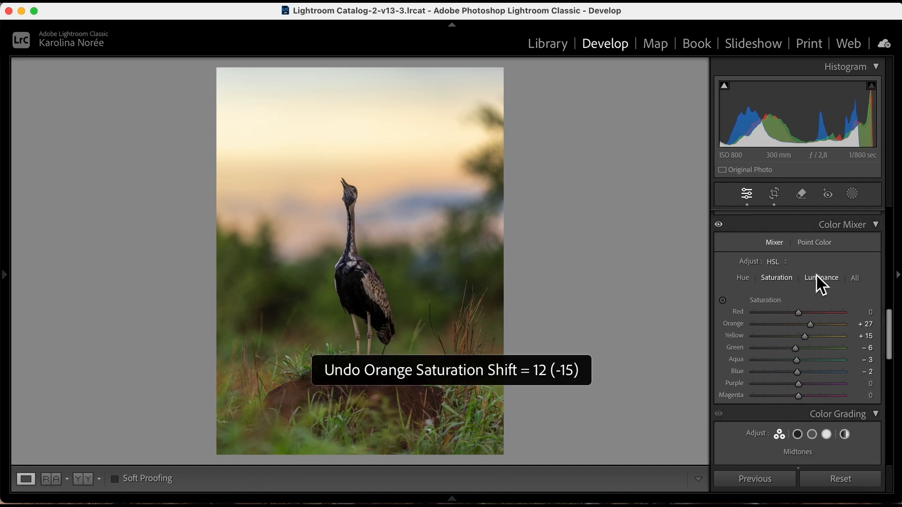
# - Set the Color Mixer luminance to Orange −3 and Yellow −12, and compare the photo with and without the mixer
pyautogui.click(823, 280)
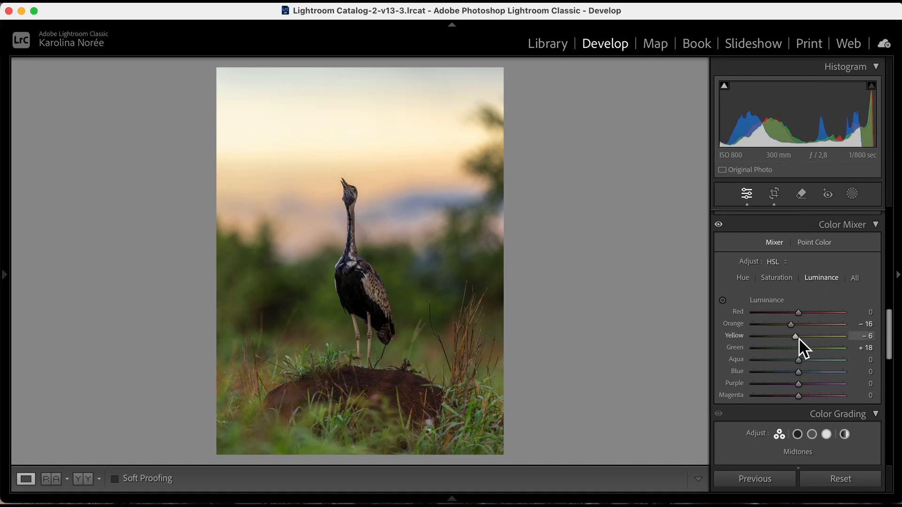
pyautogui.moveTo(794, 323)
pyautogui.mouseDown()
pyautogui.moveTo(802, 322)
pyautogui.moveTo(796, 340)
pyautogui.mouseUp()
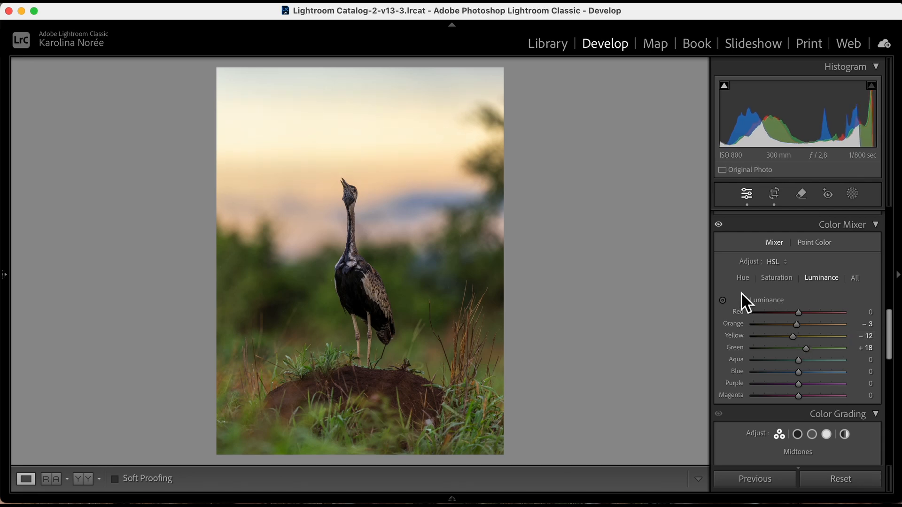
pyautogui.click(718, 224)
# - Tint the shadows blue in Color Grading, starting from the pale blue custom colour, with Hue 215 and Sat 23
pyautogui.scroll(-5, 776, 384)
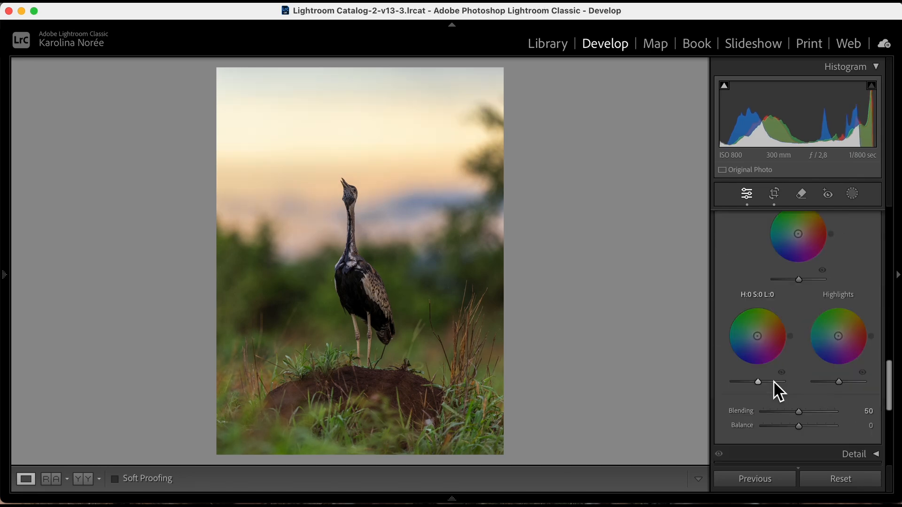
pyautogui.scroll(2, 773, 381)
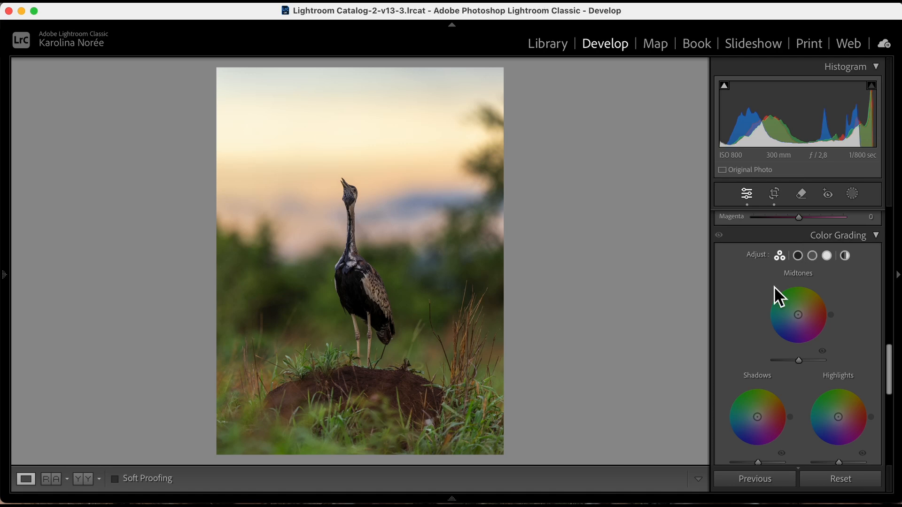
pyautogui.scroll(-2, 777, 291)
pyautogui.click(800, 229)
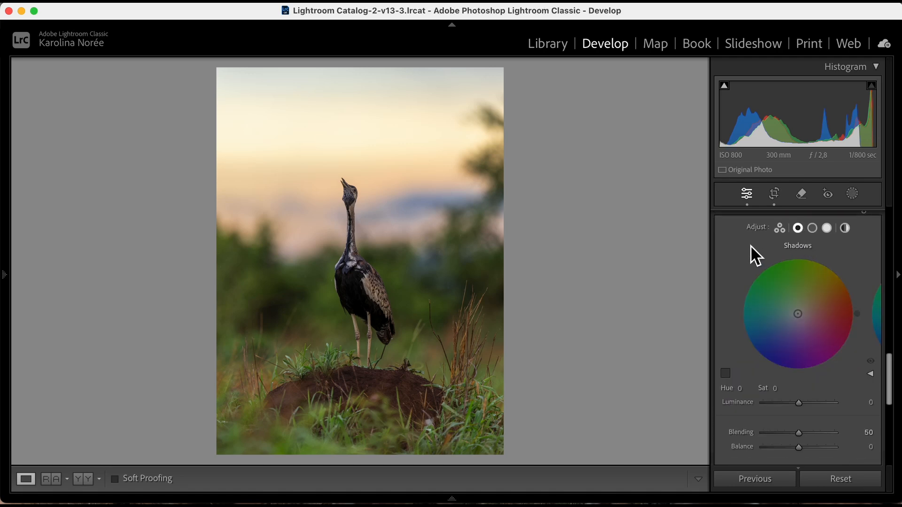
pyautogui.scroll(1, 747, 246)
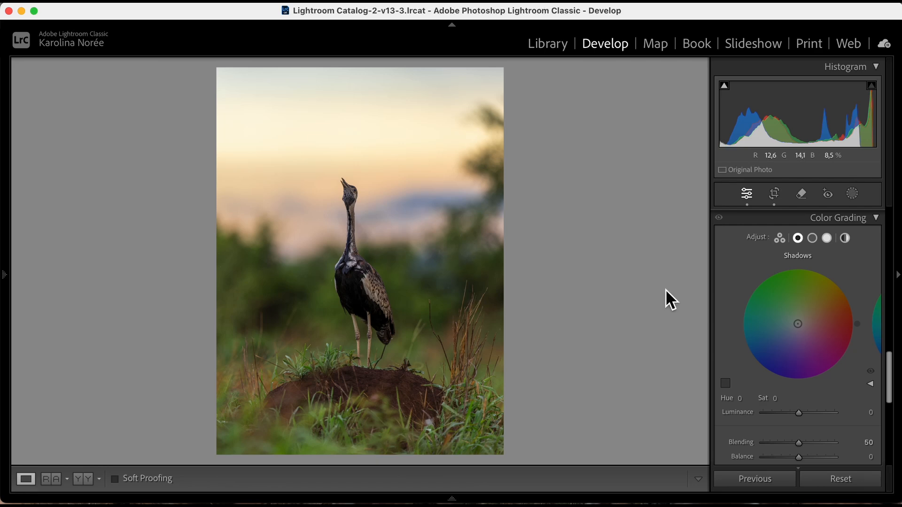
pyautogui.click(725, 383)
pyautogui.click(667, 391)
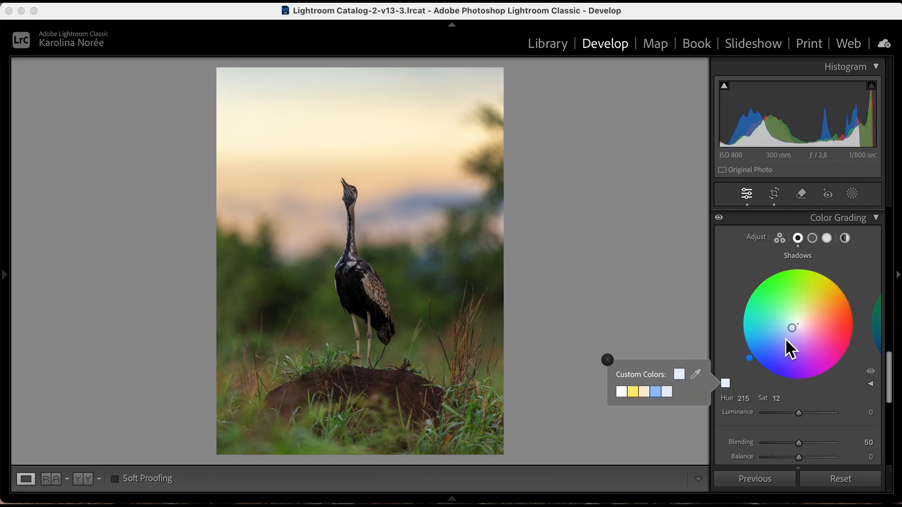
pyautogui.click(801, 343)
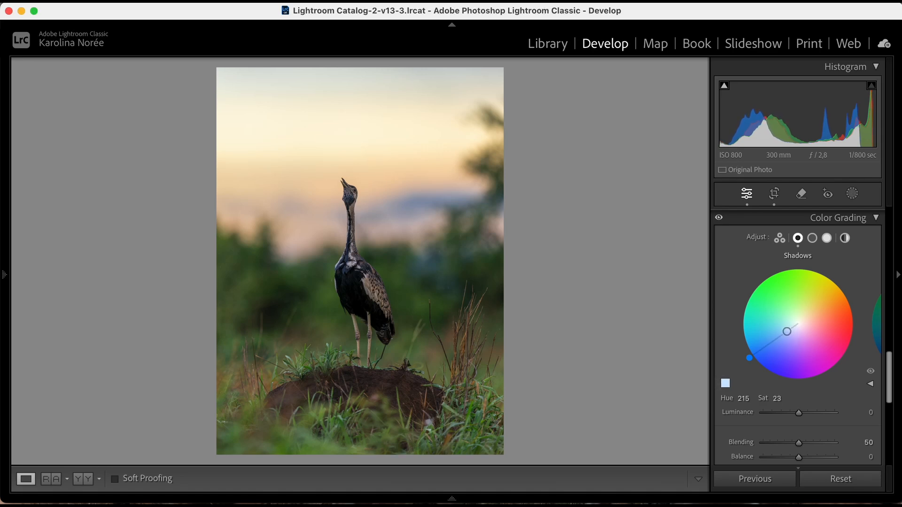
# - Tint the highlights warm in Color Grading, starting from the pale orange custom colour, with Hue 37 and Sat 43
pyautogui.click(827, 238)
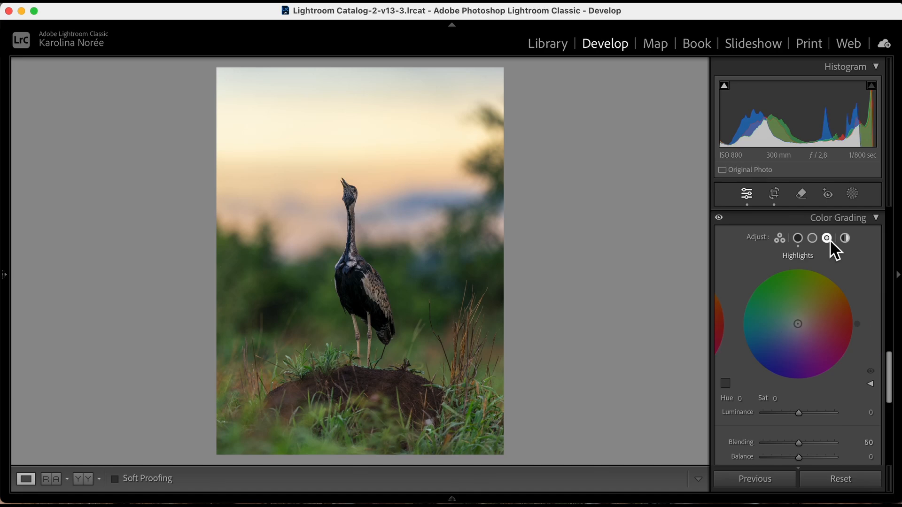
pyautogui.click(725, 384)
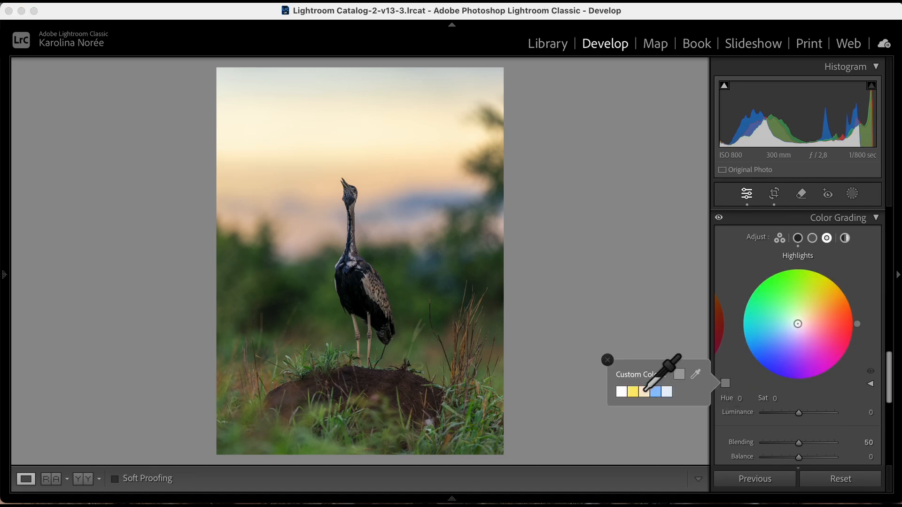
pyautogui.click(644, 391)
pyautogui.moveTo(818, 335); pyautogui.dragTo(819, 308)
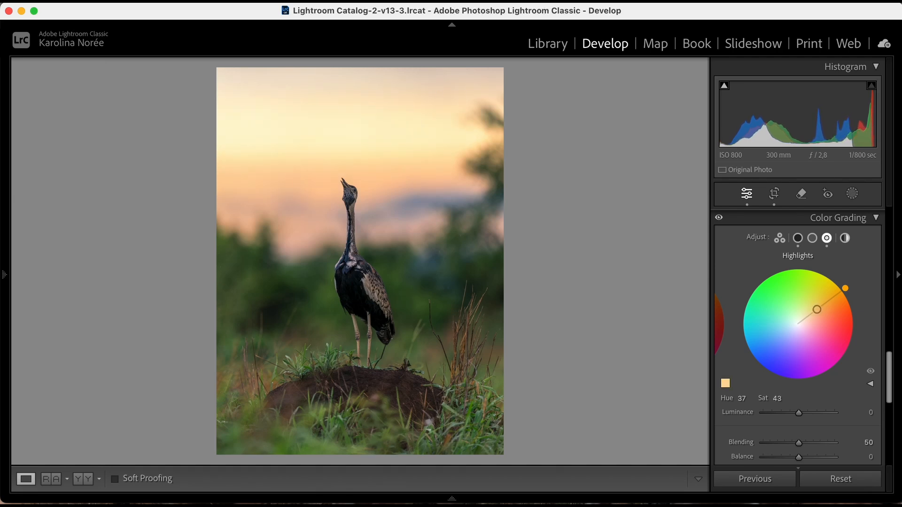
# - Reduce the Color Grading shadow tint to Sat 13 and adjust the shadows' luminance
pyautogui.click(798, 239)
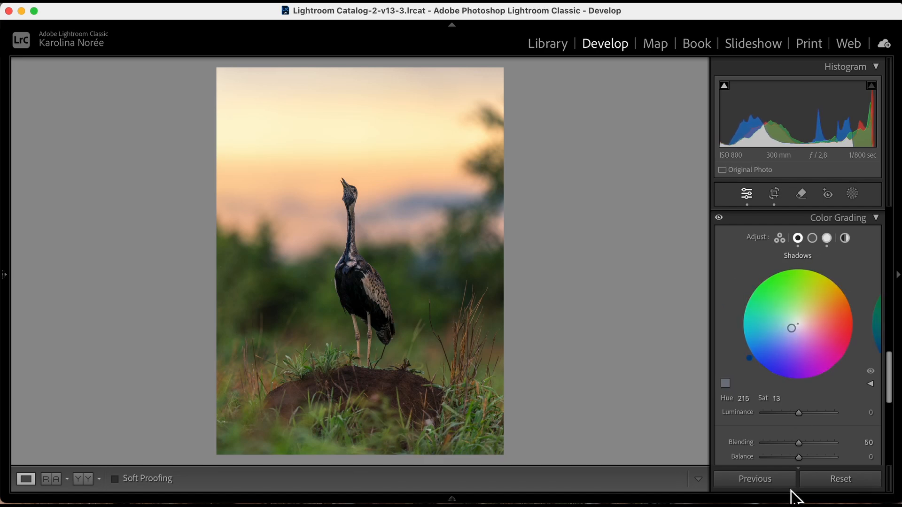
pyautogui.scroll(-2, 798, 442)
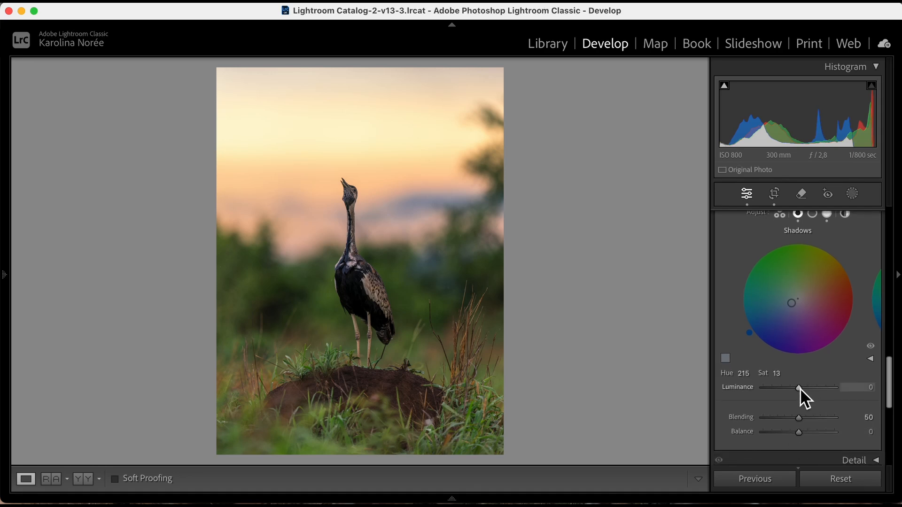
pyautogui.moveTo(796, 389); pyautogui.dragTo(814, 396)
pyautogui.scroll(1, 828, 243)
# - Set the Color Grading highlights to Sat 41 and Luminance +12, with Blending 57 and Balance +35
pyautogui.click(827, 237)
pyautogui.scroll(-3, 785, 394)
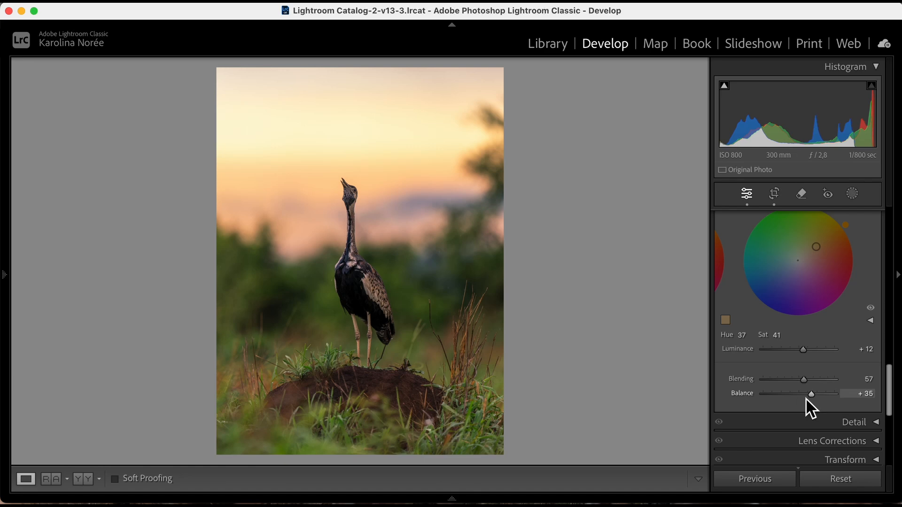
pyautogui.scroll(5, 805, 399)
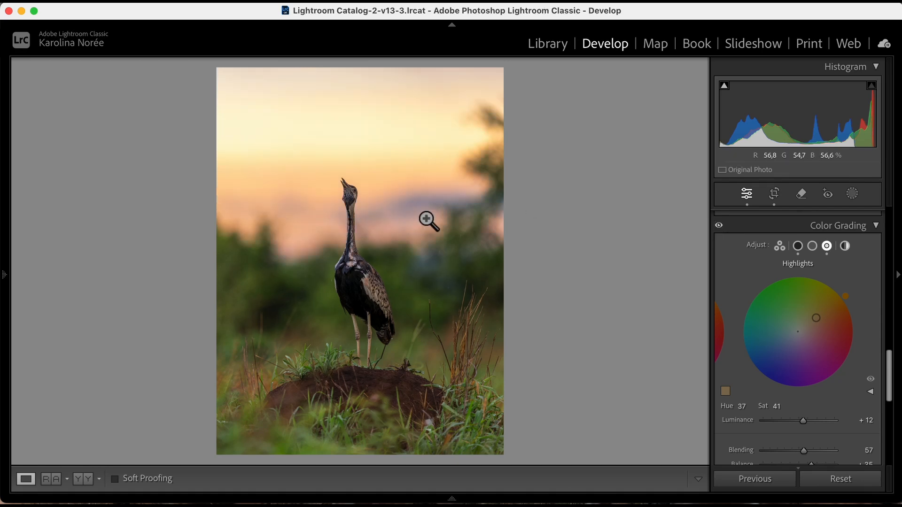
pyautogui.scroll(-2, 743, 275)
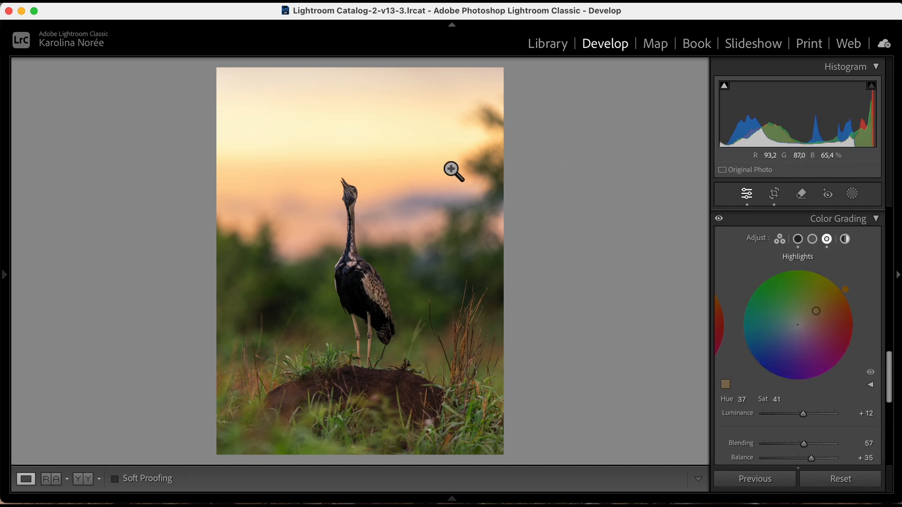
pyautogui.scroll(2, 757, 247)
# - Mask the bird with Select Subject, brighten it through the mask's exposure and shadows, and compare the photo with and without the mask
pyautogui.scroll(15, 751, 265)
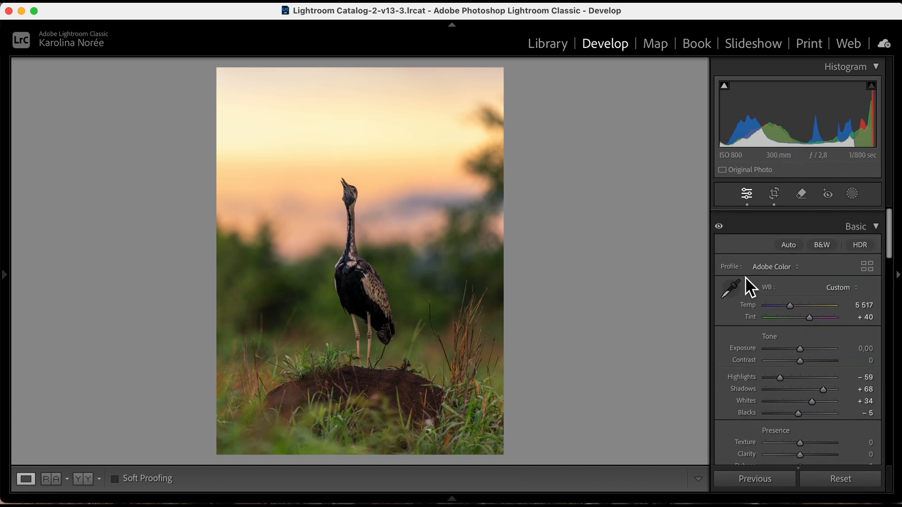
pyautogui.click(852, 194)
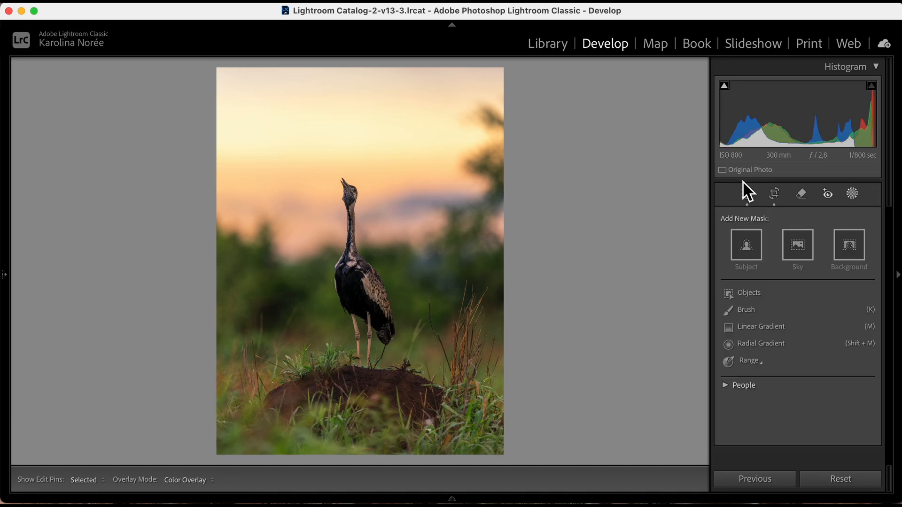
pyautogui.click(735, 246)
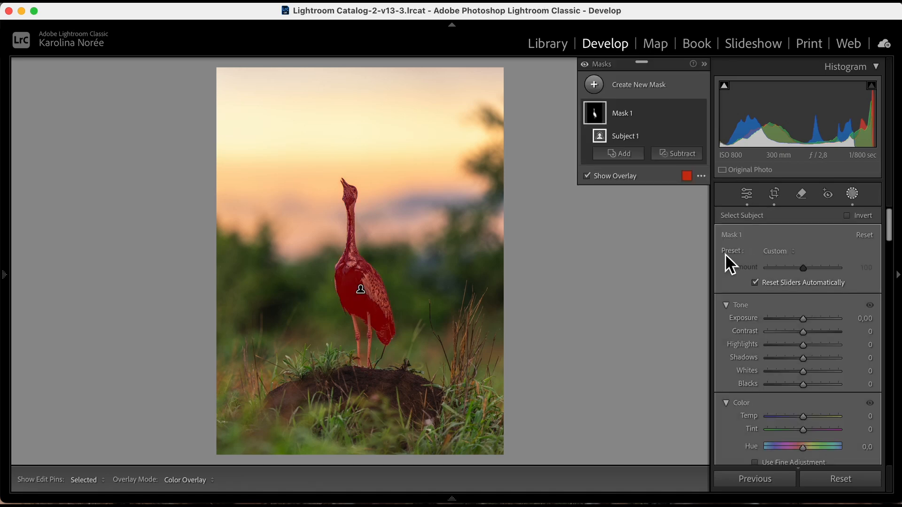
pyautogui.moveTo(807, 319); pyautogui.dragTo(807, 317)
pyautogui.moveTo(805, 359); pyautogui.dragTo(808, 363)
pyautogui.click(700, 113)
pyautogui.click(700, 113)
pyautogui.moveTo(807, 320); pyautogui.dragTo(804, 320)
# - Darken the foreground with a linear gradient mask rising to the bird's body, using Exposure −0.51 and Shadows −5, and compare the effect
pyautogui.click(657, 89)
pyautogui.click(661, 216)
pyautogui.moveTo(358, 426); pyautogui.dragTo(344, 254)
pyautogui.moveTo(804, 321); pyautogui.dragTo(801, 321)
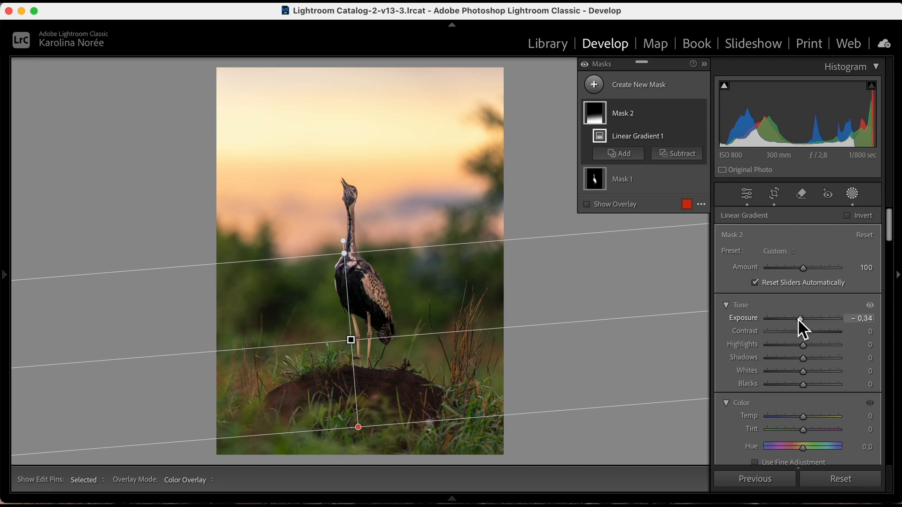
pyautogui.moveTo(802, 320); pyautogui.dragTo(800, 321)
pyautogui.moveTo(802, 357); pyautogui.dragTo(801, 359)
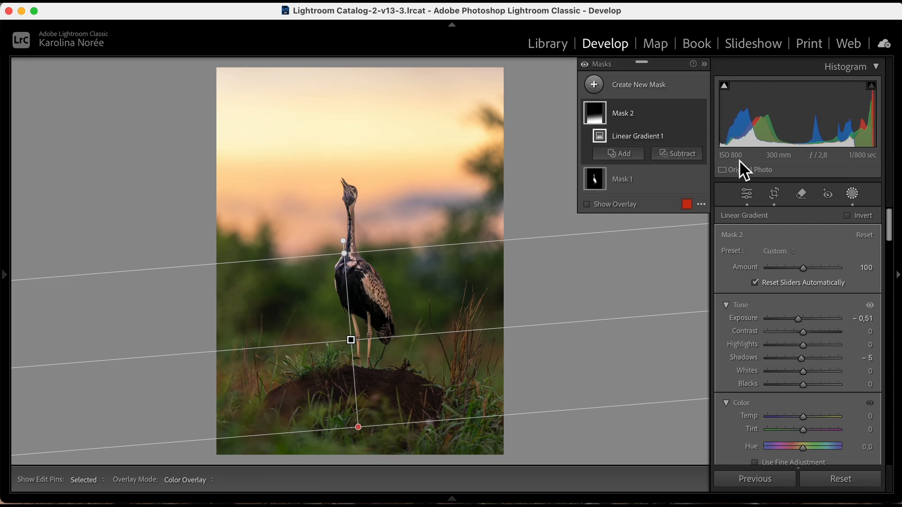
pyautogui.click(699, 114)
pyautogui.click(699, 113)
pyautogui.click(698, 113)
pyautogui.click(699, 113)
# - Add a linear gradient mask sloping in from the photo's upper-left corner and set its exposure to 0.13
pyautogui.click(643, 87)
pyautogui.click(667, 216)
pyautogui.moveTo(325, 128); pyautogui.dragTo(277, 71)
pyautogui.moveTo(809, 320); pyautogui.dragTo(809, 320)
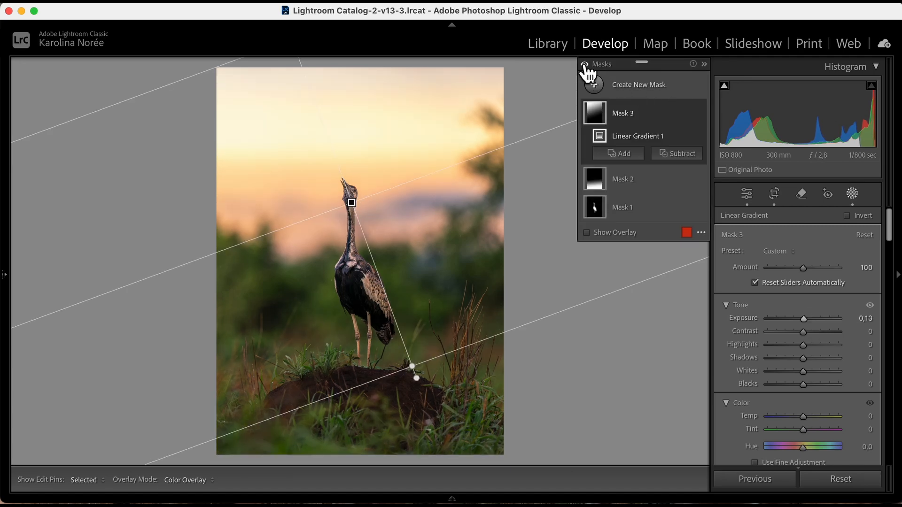
# - Add a radial gradient mask centred on the bird, shape it as an upright ellipse within the photo, and set its exposure to 0.10
pyautogui.click(640, 88)
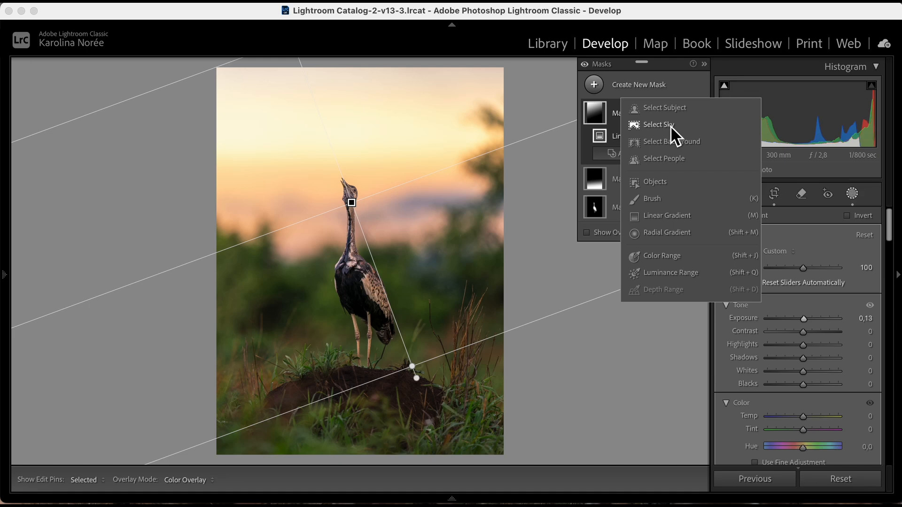
pyautogui.click(658, 203)
pyautogui.moveTo(356, 281); pyautogui.dragTo(533, 491)
pyautogui.moveTo(427, 383); pyautogui.dragTo(423, 354)
pyautogui.moveTo(509, 246); pyautogui.dragTo(501, 256)
pyautogui.moveTo(361, 467); pyautogui.dragTo(360, 423)
pyautogui.moveTo(514, 262); pyautogui.dragTo(498, 263)
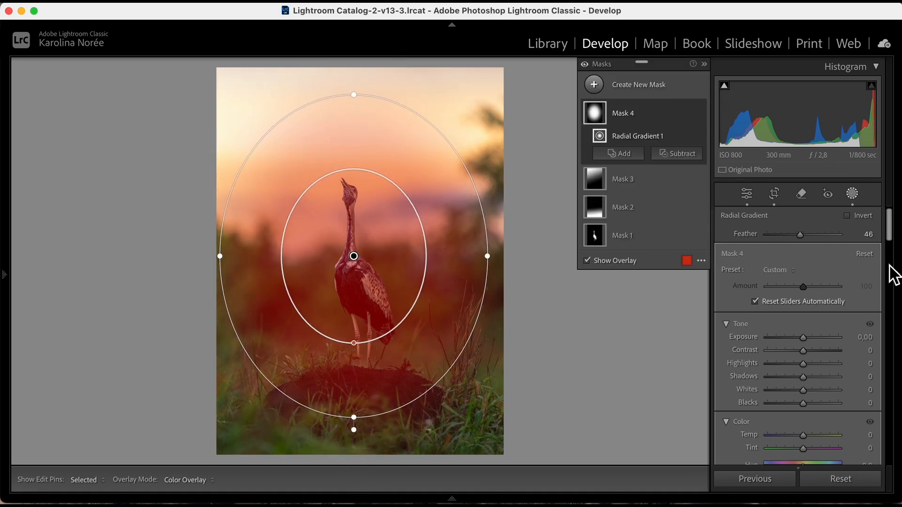
pyautogui.moveTo(805, 340); pyautogui.dragTo(805, 340)
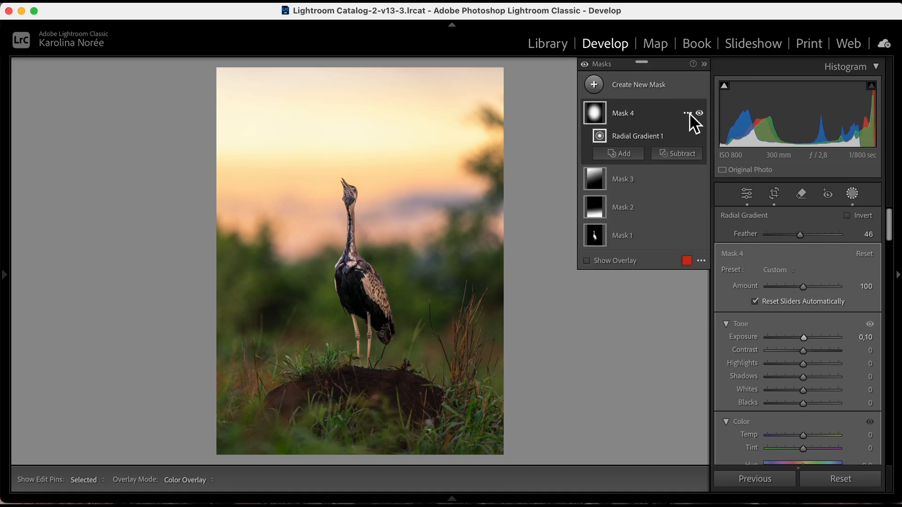
# - Duplicate and invert the radial mask, enlarge its ellipse beyond the photo's sides, and set its exposure to −0.25
pyautogui.click(689, 113)
pyautogui.click(722, 153)
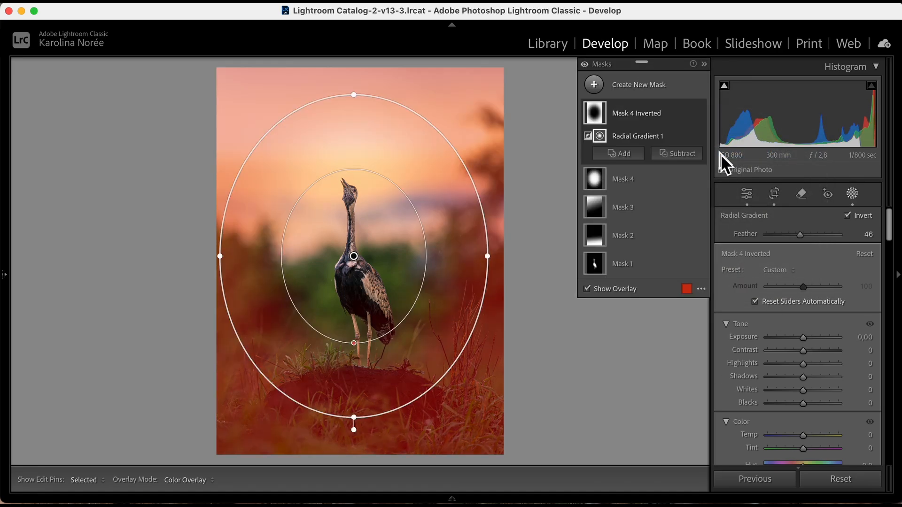
pyautogui.moveTo(358, 423); pyautogui.dragTo(358, 479)
pyautogui.moveTo(488, 256); pyautogui.dragTo(544, 256)
pyautogui.moveTo(416, 262); pyautogui.dragTo(416, 274)
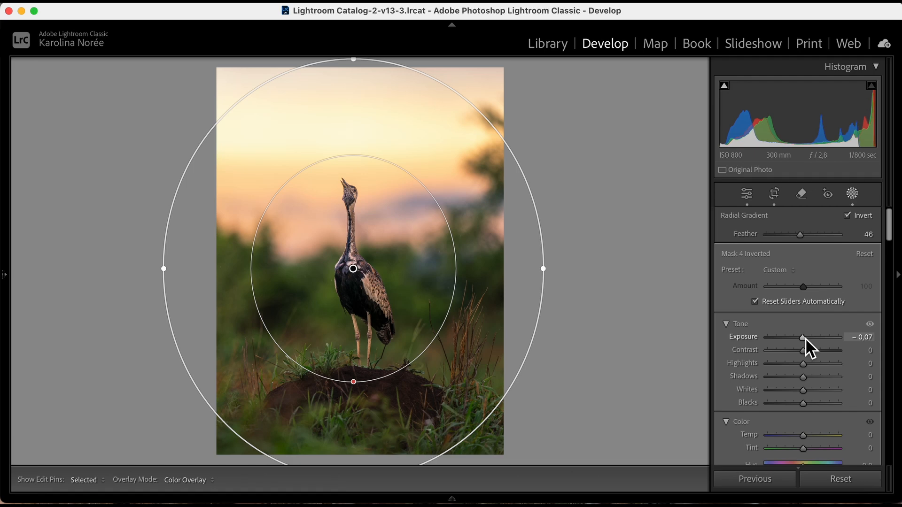
pyautogui.moveTo(805, 337); pyautogui.dragTo(802, 337)
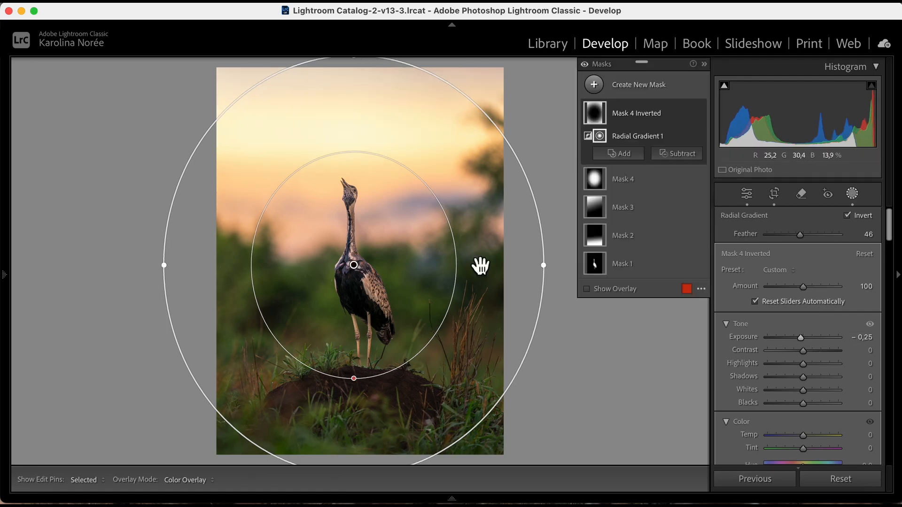
# - Compare the photo with and without the masks, leave masking, view before and after side by side, and return to the single-photo view
pyautogui.press('h')
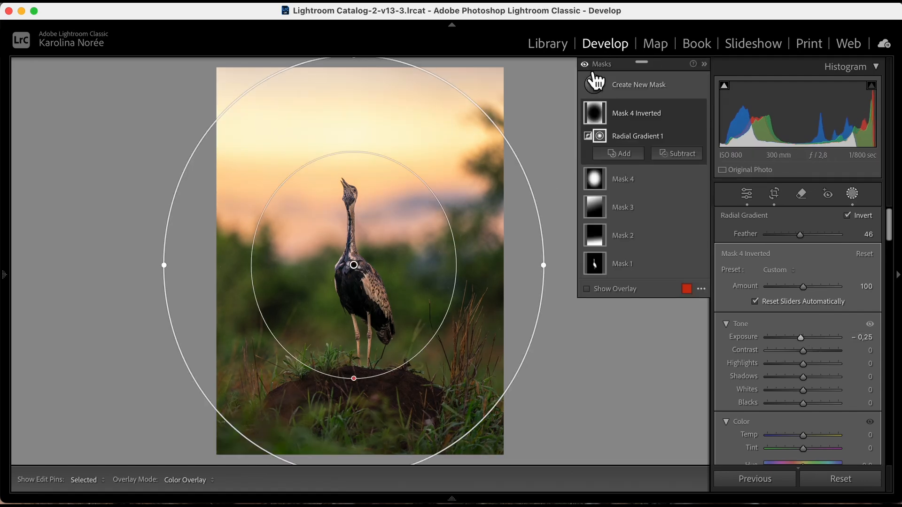
pyautogui.click(585, 65)
pyautogui.click(757, 192)
pyautogui.click(81, 479)
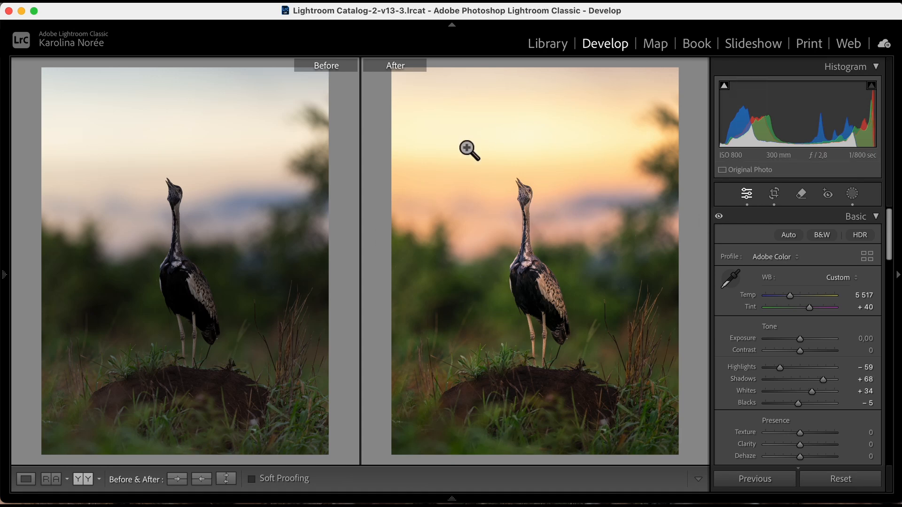
pyautogui.click(26, 479)
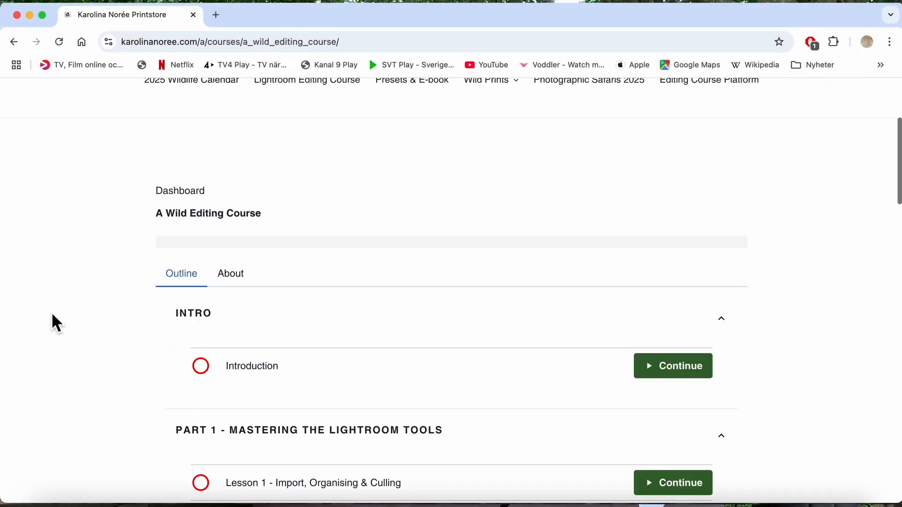
# - Switch to the browser, look through the A Wild Editing Course outline and open the Lesson 5 - Tone Curve page
pyautogui.scroll(-5, 53, 315)
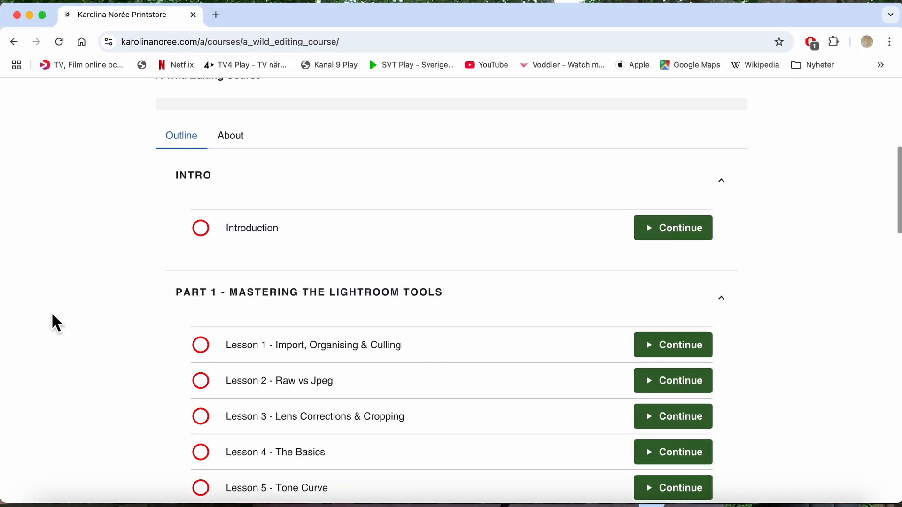
pyautogui.scroll(-8, 53, 319)
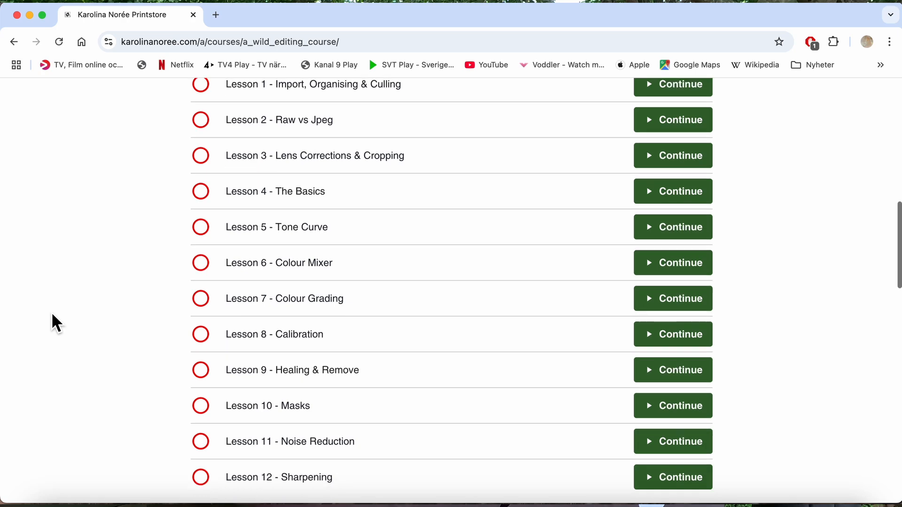
pyautogui.scroll(-3, 53, 316)
pyautogui.scroll(6, 580, 182)
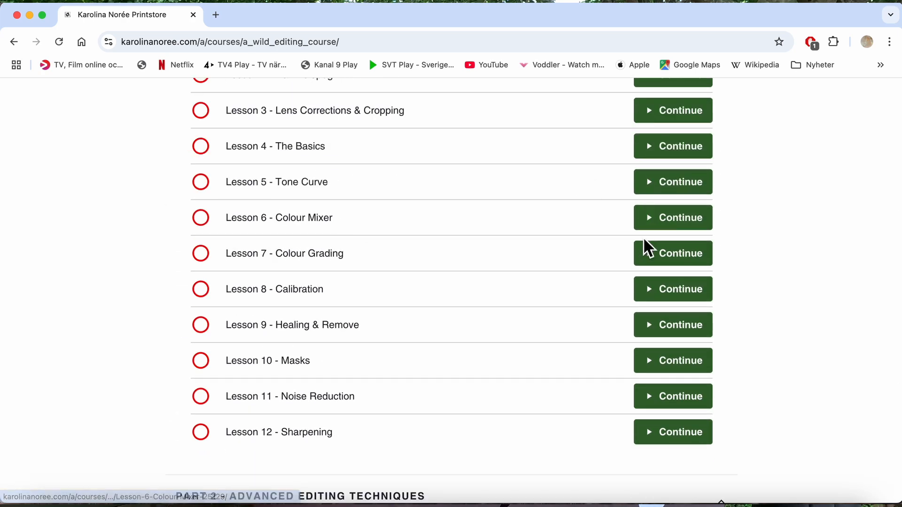
pyautogui.scroll(1, 653, 244)
pyautogui.click(656, 242)
pyautogui.scroll(-4, 69, 334)
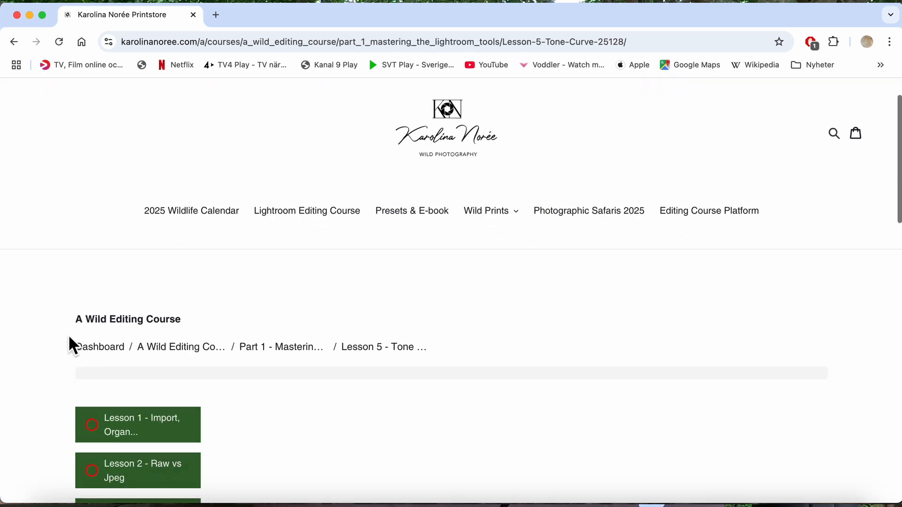
pyautogui.scroll(-8, 36, 361)
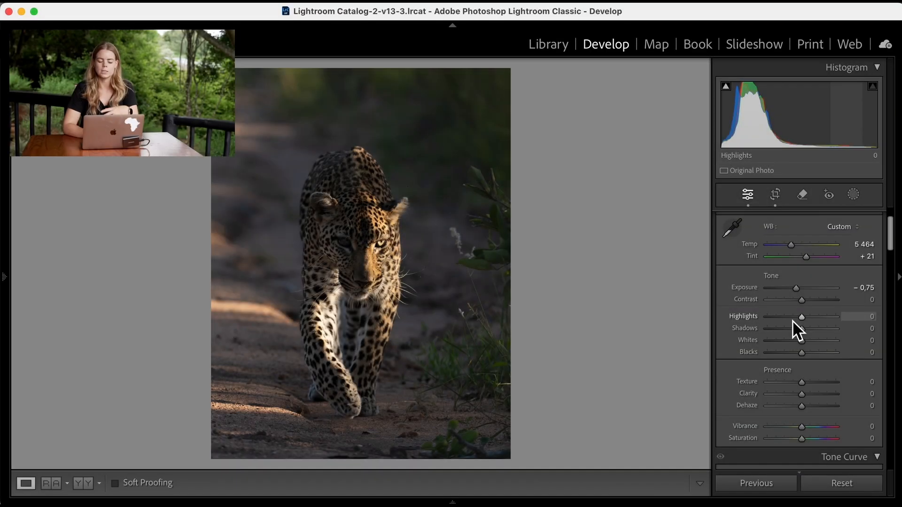
# - In Lightroom Classic, lower the leopard photo's highlights and add a new mask that selects the background
pyautogui.moveTo(792, 320)
pyautogui.mouseDown()
pyautogui.moveTo(780, 319)
pyautogui.moveTo(804, 318)
pyautogui.moveTo(784, 318)
pyautogui.mouseUp()
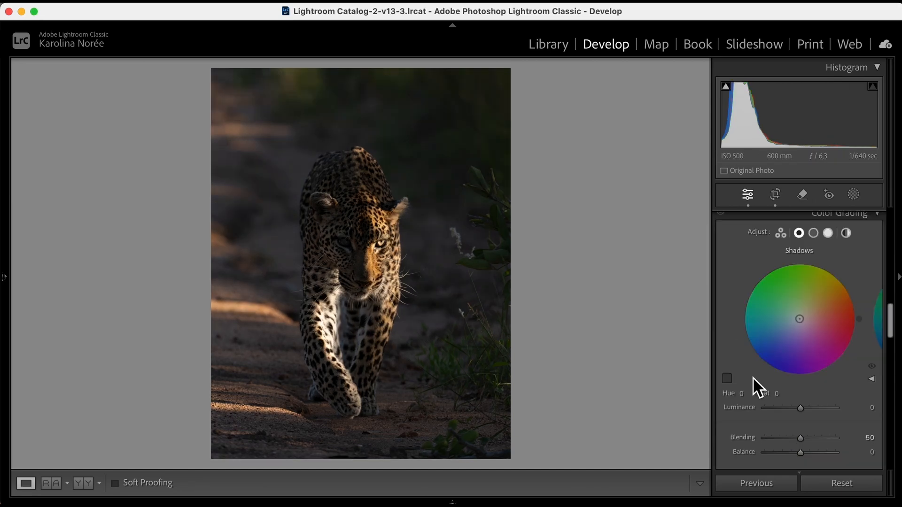
pyautogui.scroll(1, 797, 296)
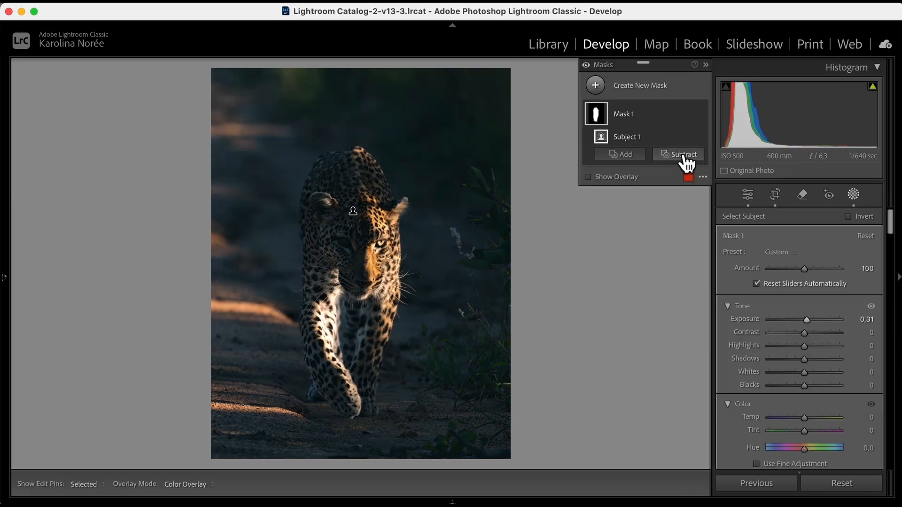
pyautogui.click(657, 85)
pyautogui.click(690, 140)
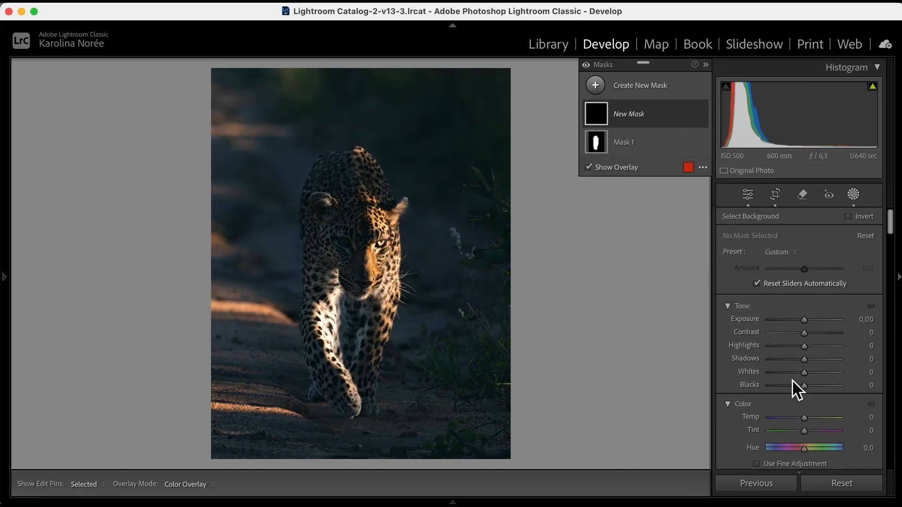